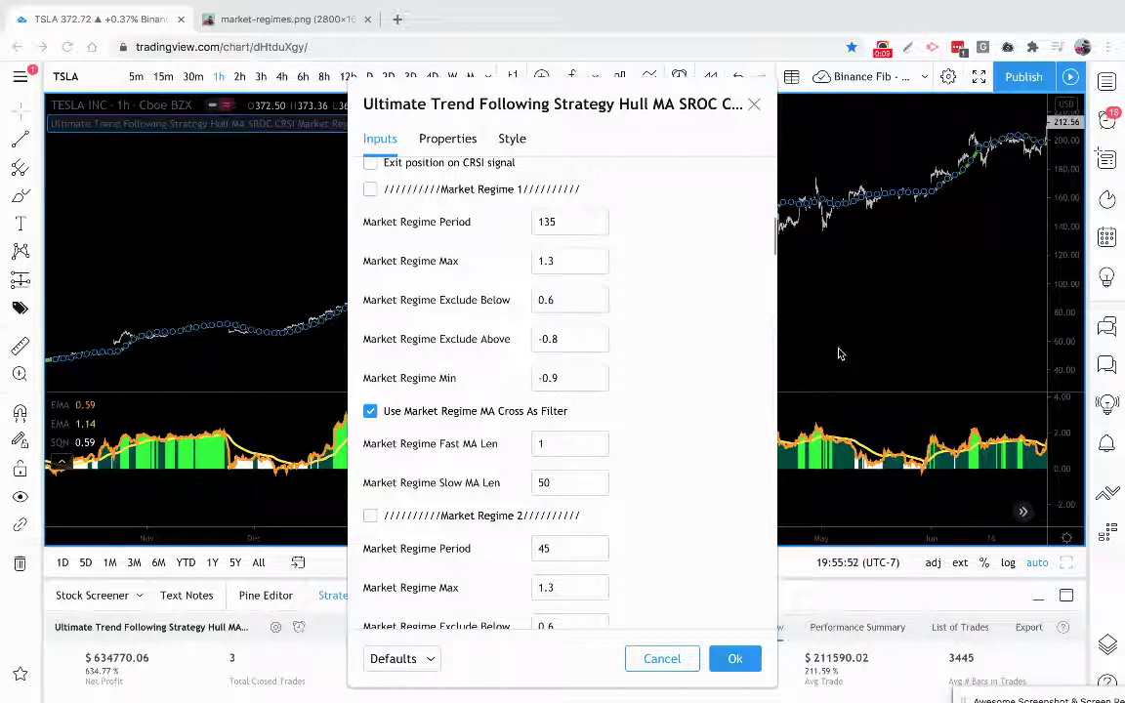
Browse the Trigger Indicator choices and keep Hull MA selected
scroll(660, 368, down, 5)
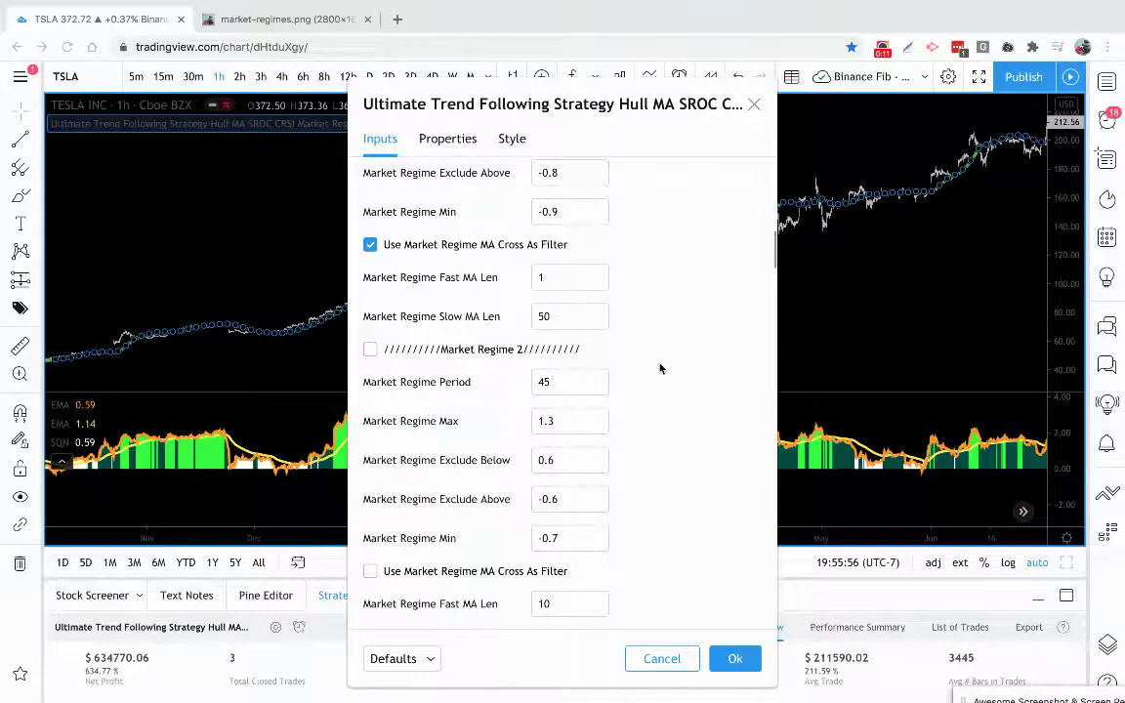
scroll(659, 368, up, 6)
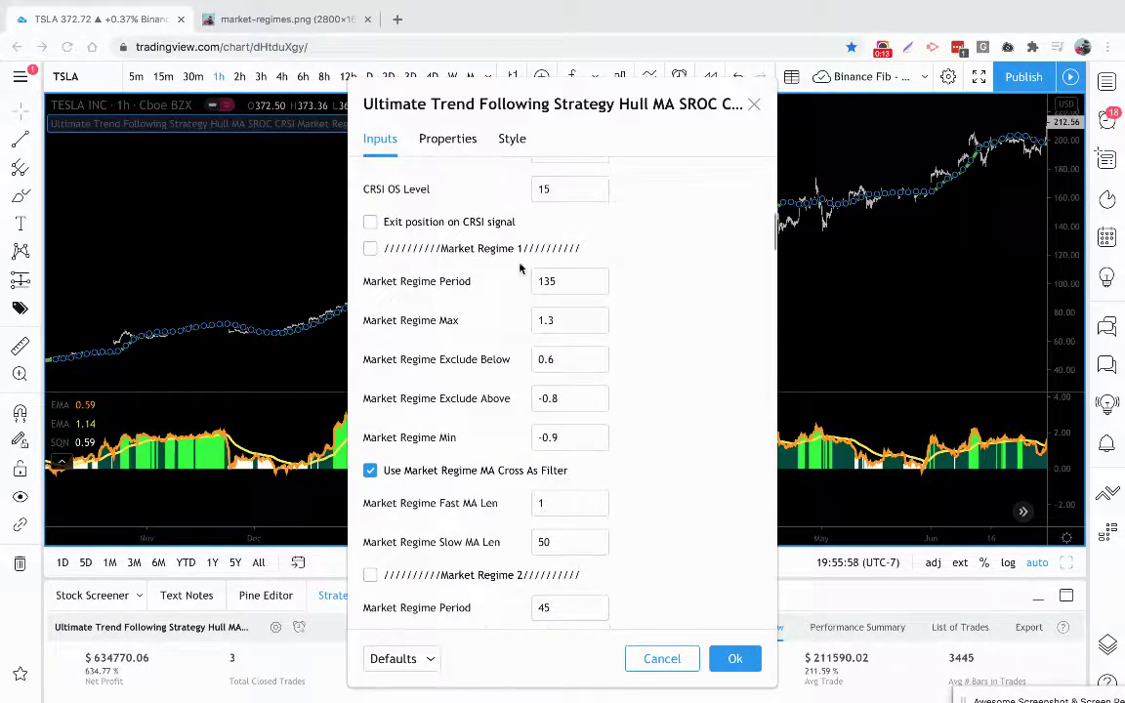
scroll(684, 356, down, 6)
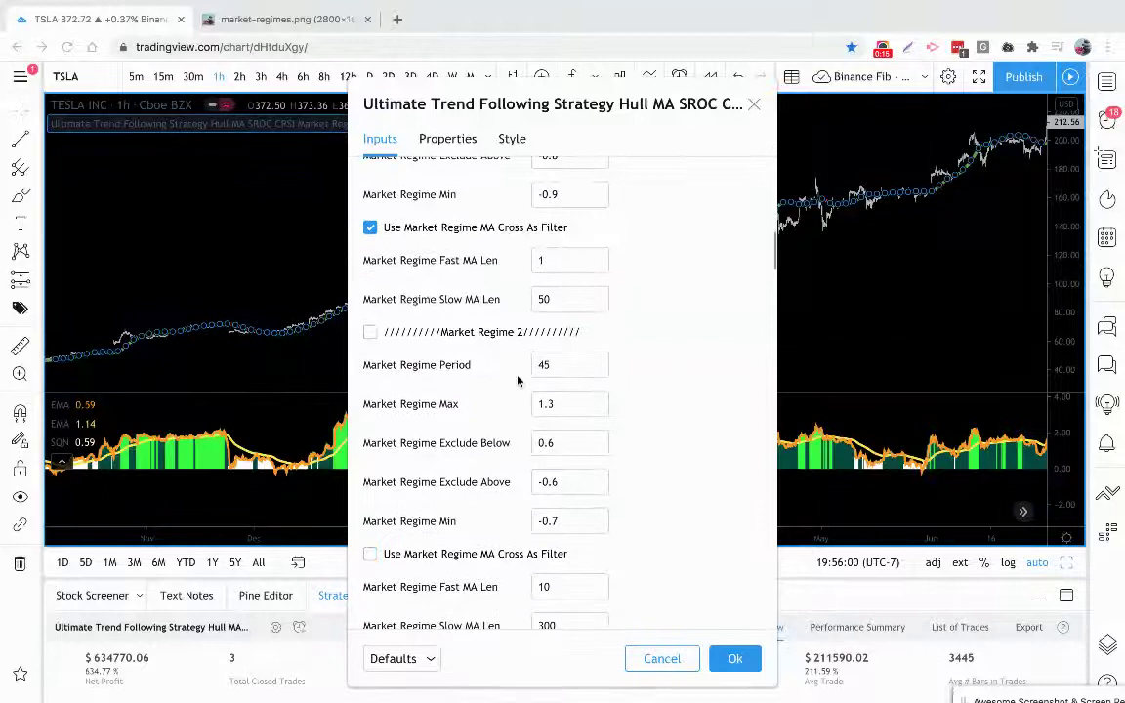
scroll(517, 381, up, 5)
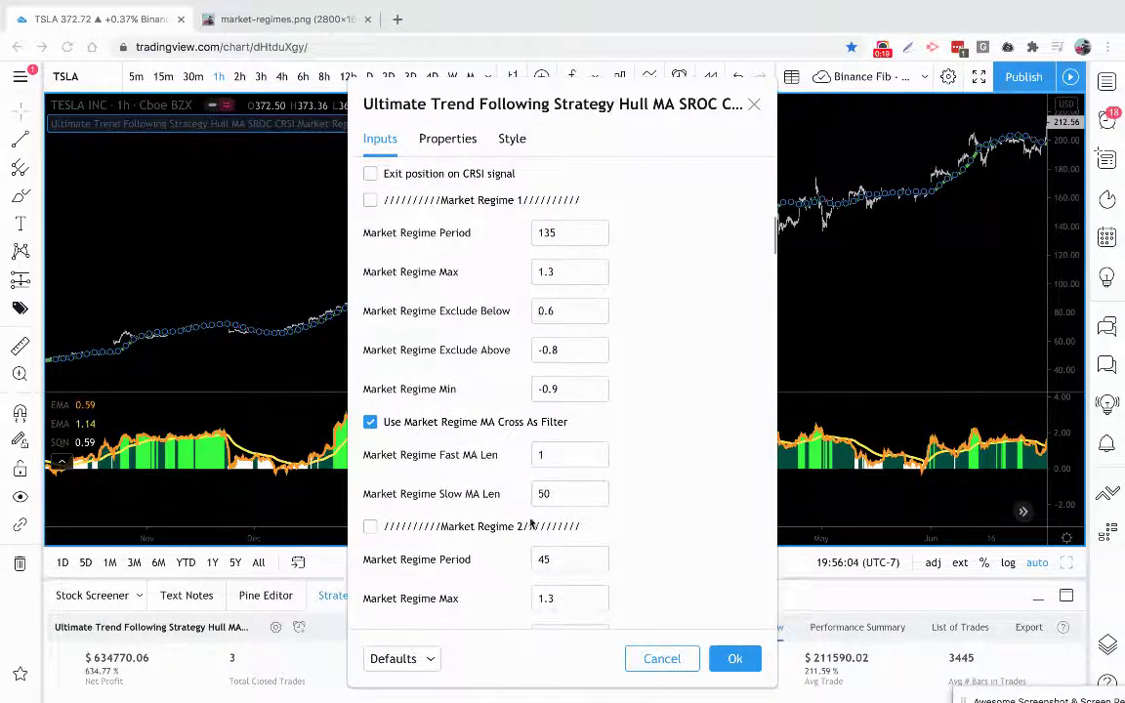
scroll(570, 305, up, 8)
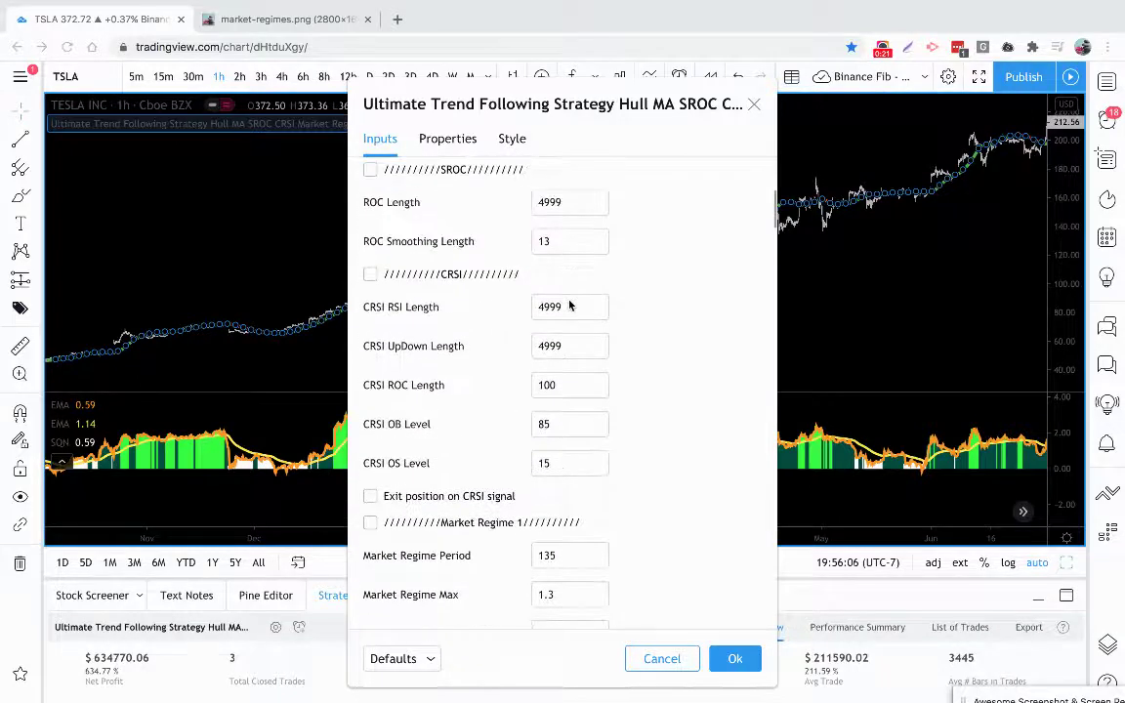
scroll(570, 306, up, 3)
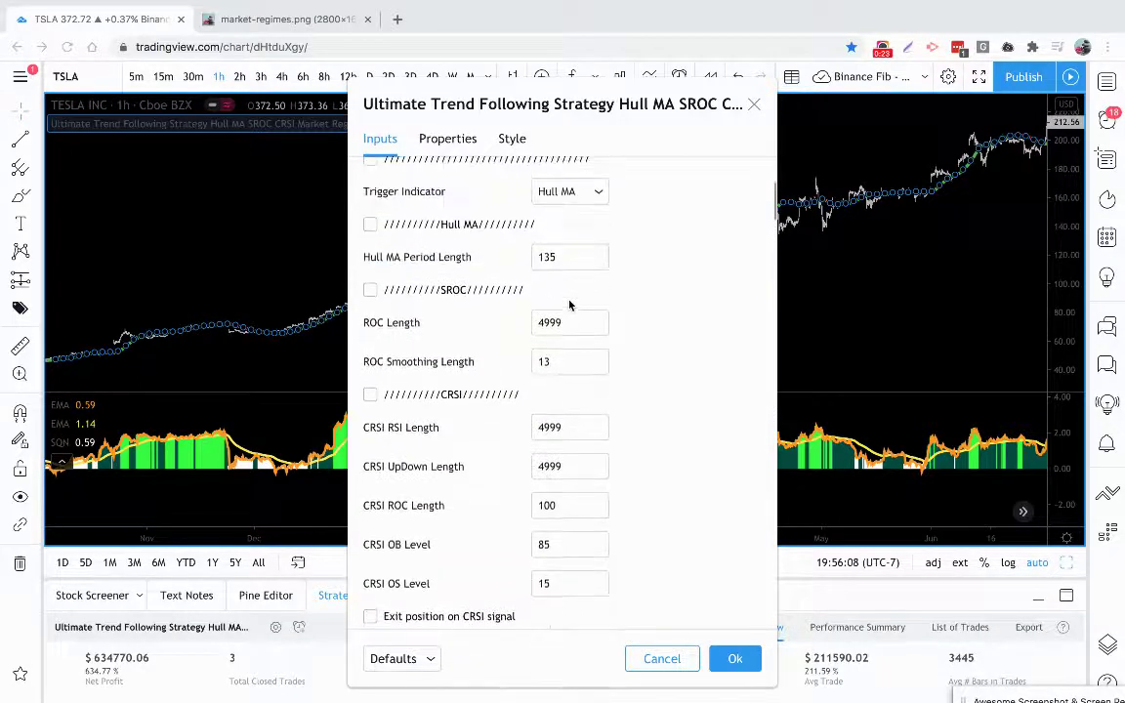
scroll(570, 306, up, 3)
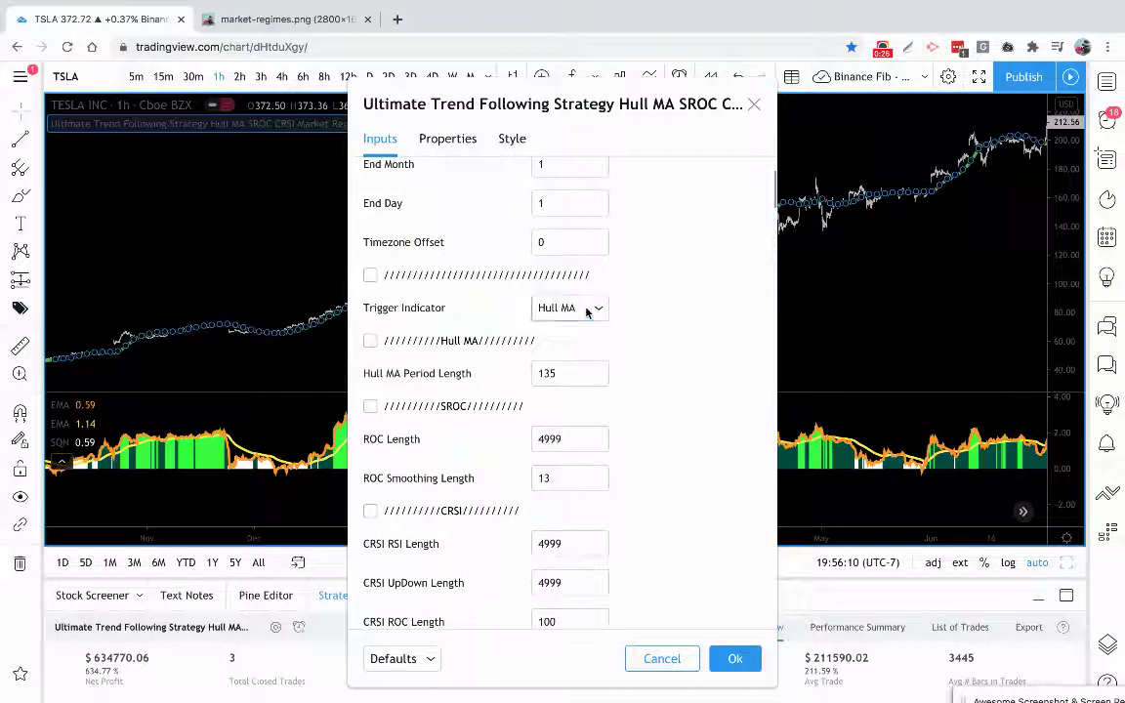
click(587, 311)
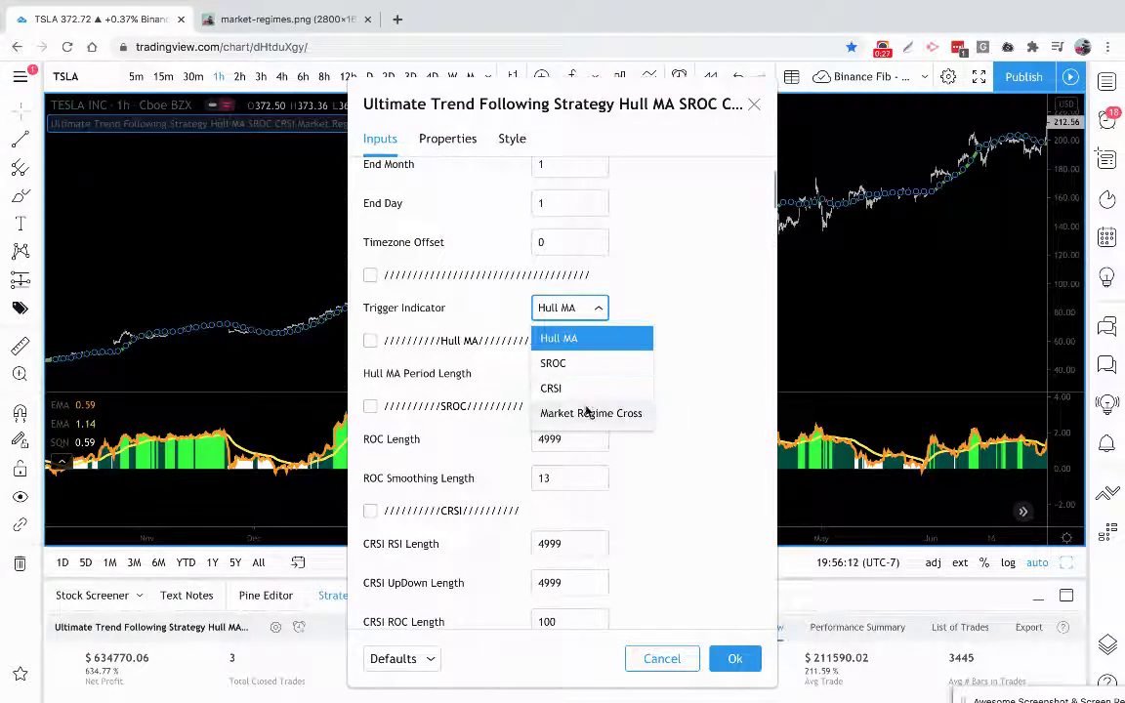
click(651, 302)
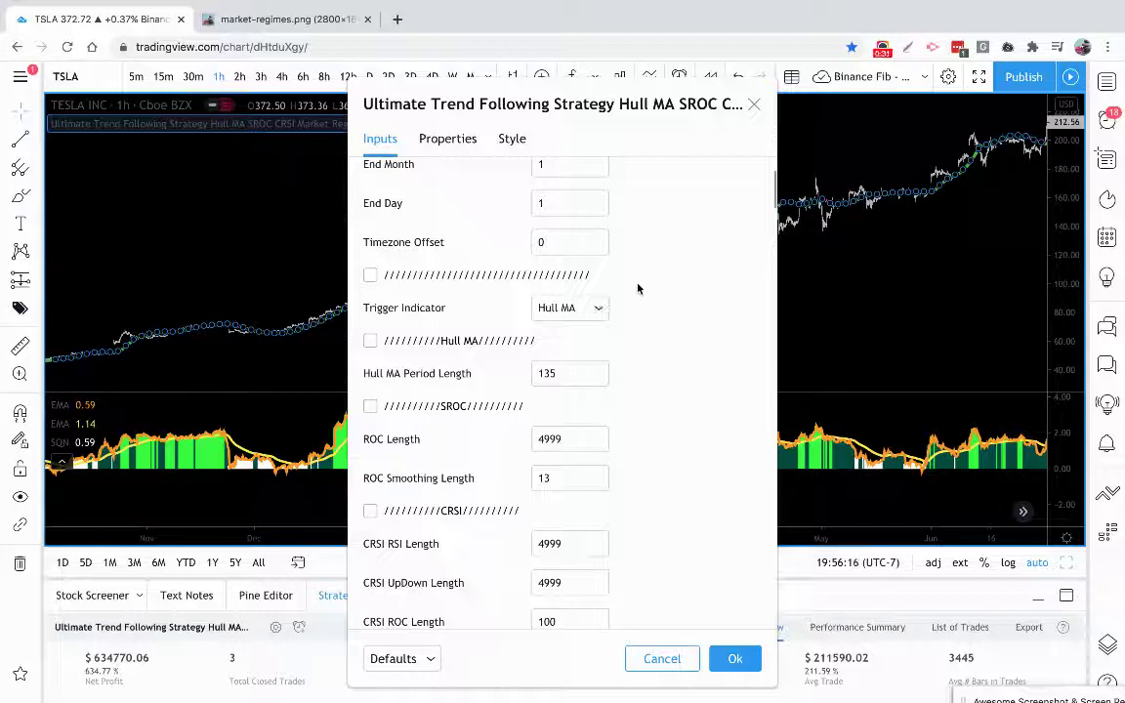
Compare the SQN market-regime reference image against the strategy's inputs
click(322, 28)
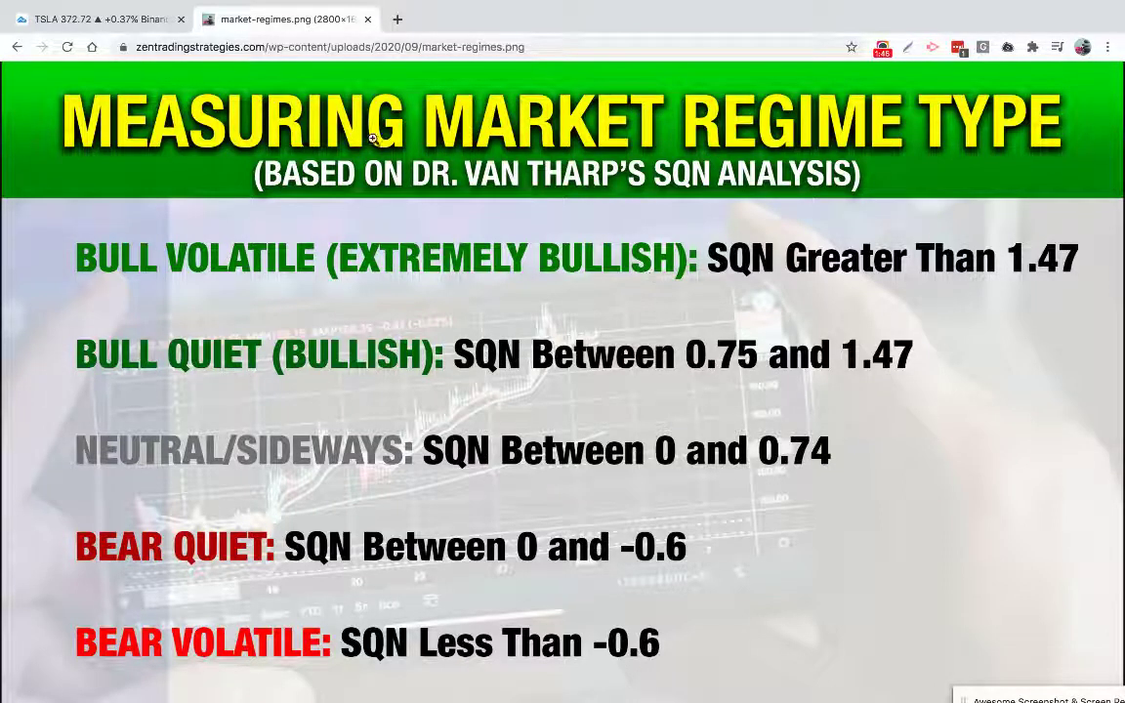
click(134, 27)
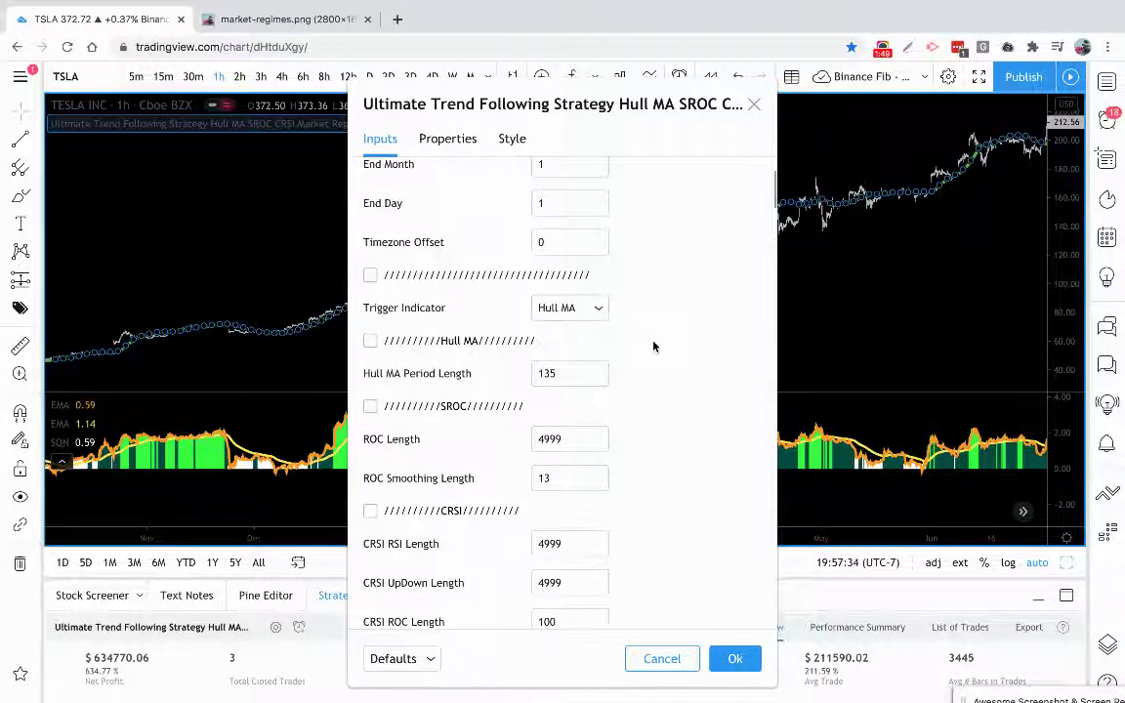
scroll(654, 345, down, 1)
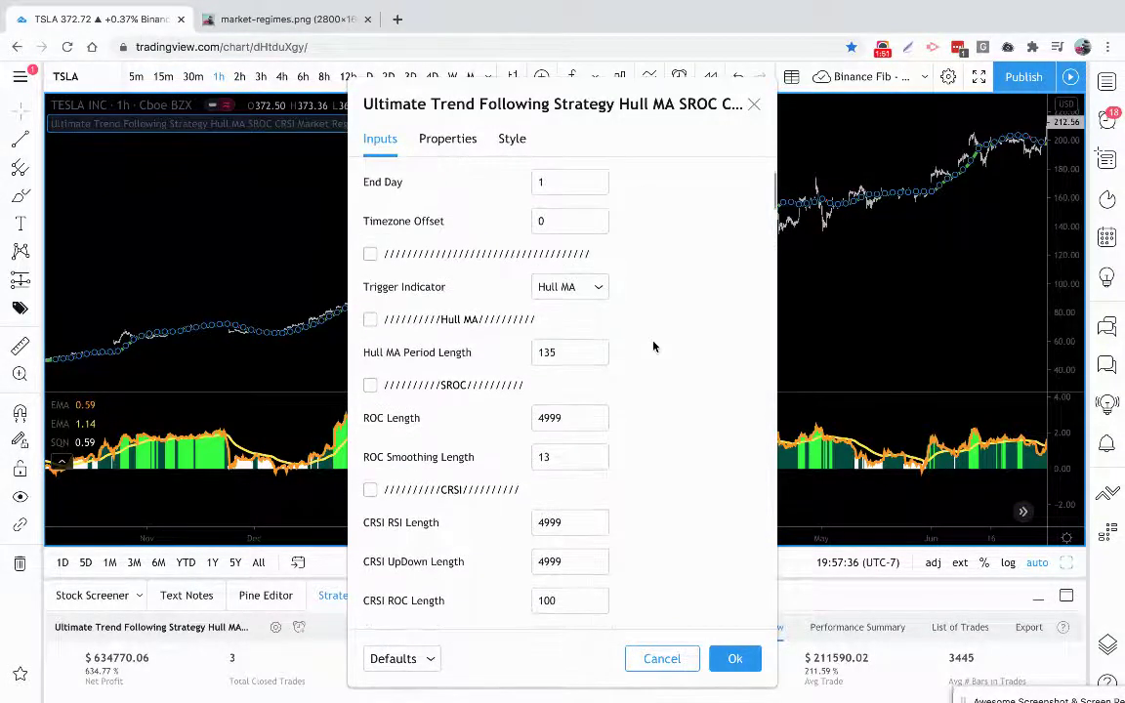
scroll(653, 346, up, 3)
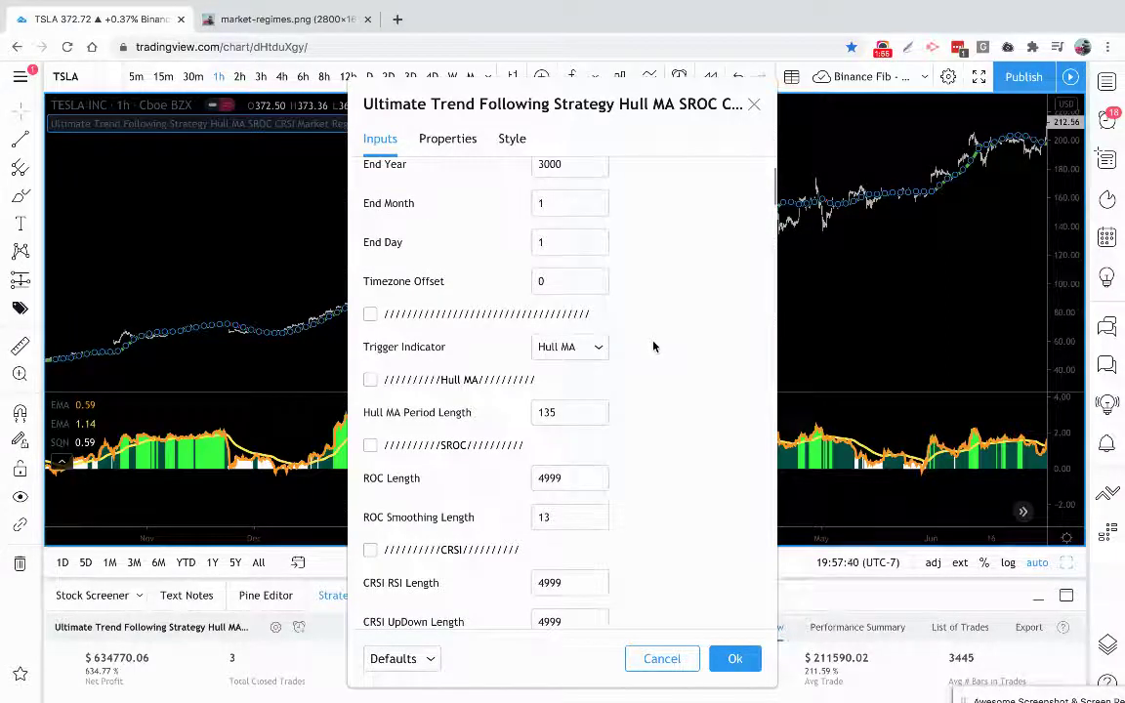
scroll(653, 345, down, 20)
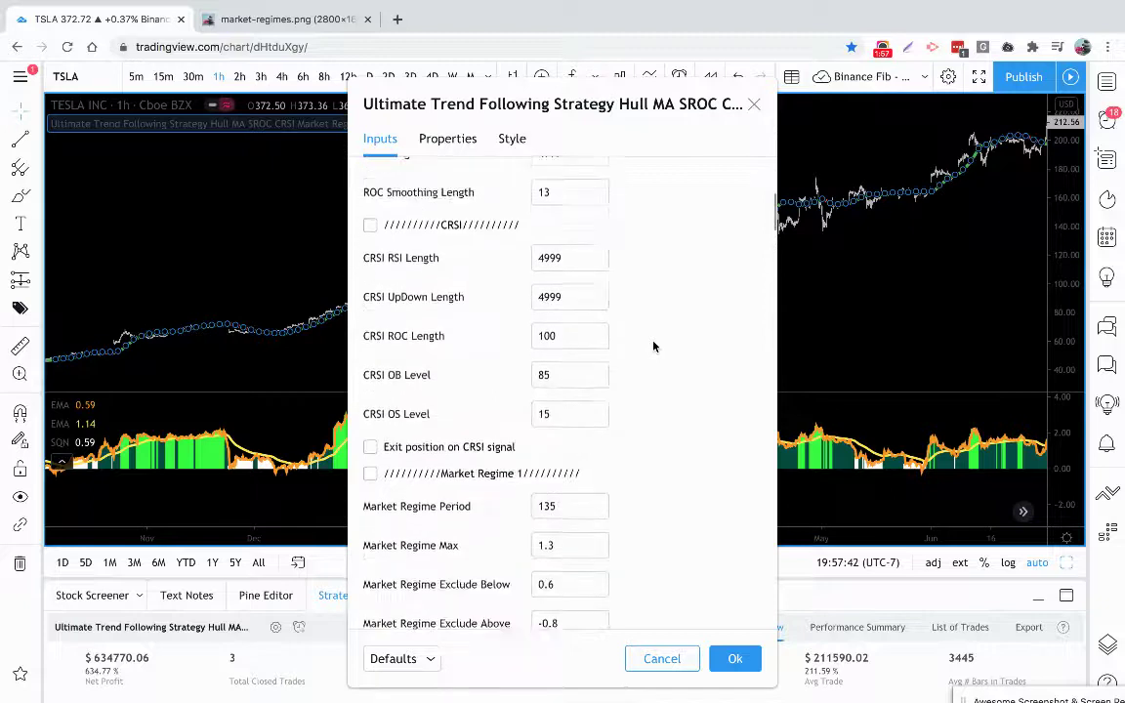
scroll(653, 346, down, 4)
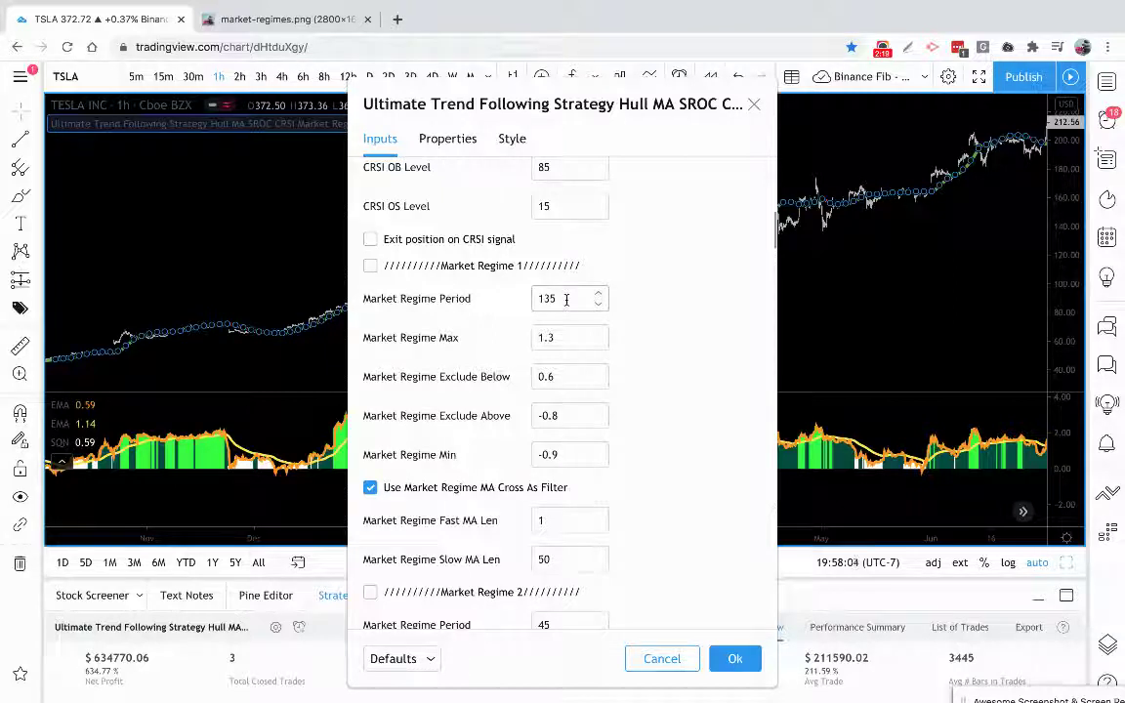
scroll(620, 322, down, 1)
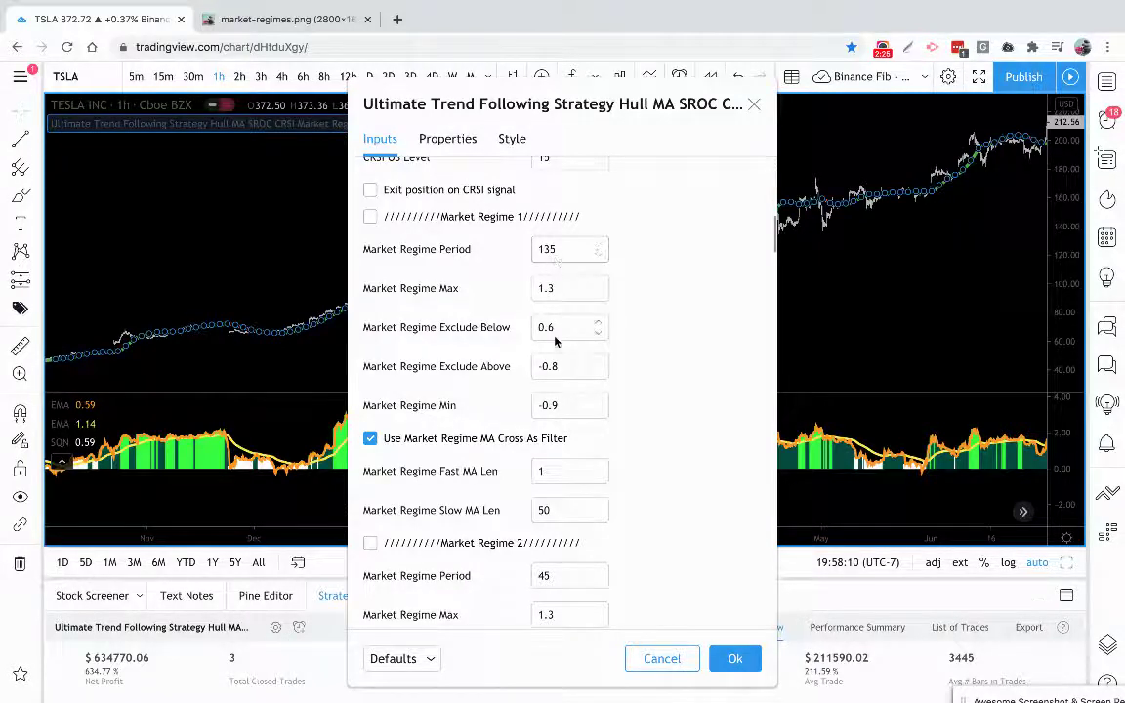
scroll(561, 434, down, 1)
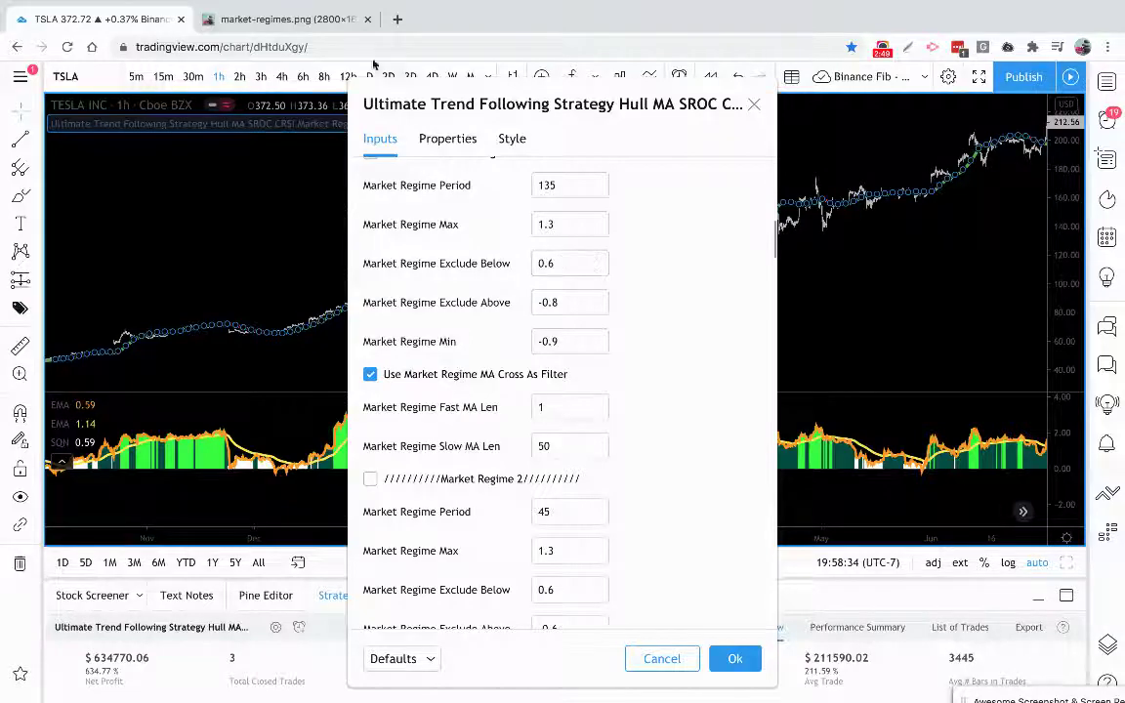
click(304, 25)
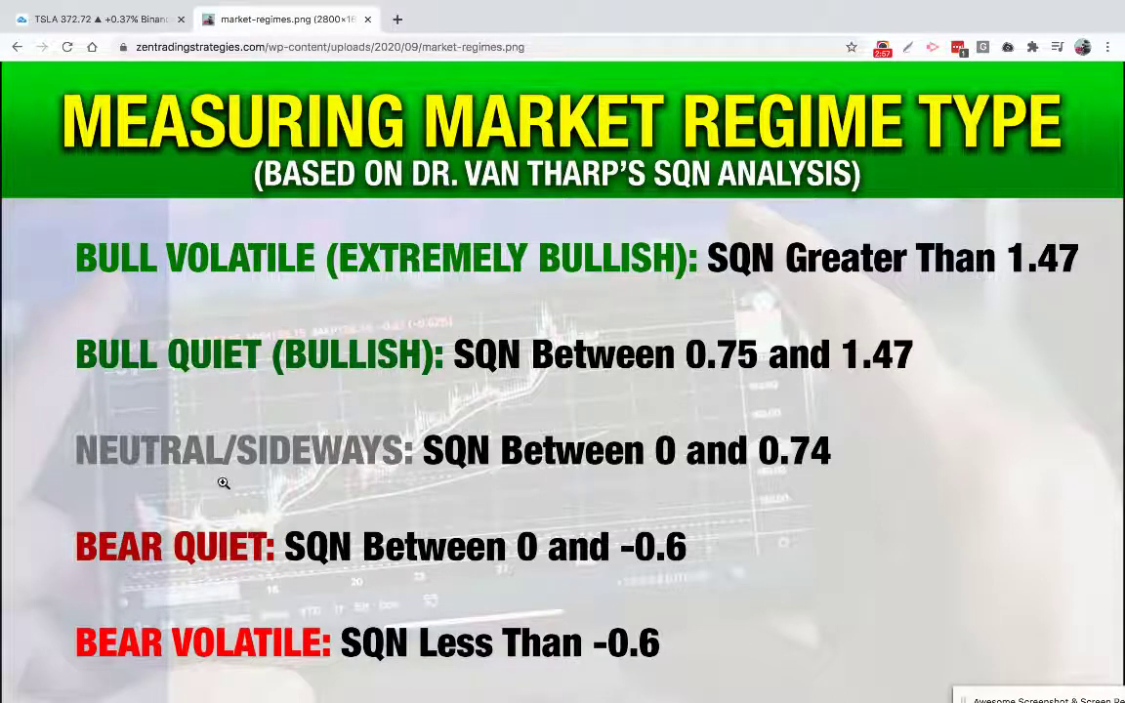
click(117, 22)
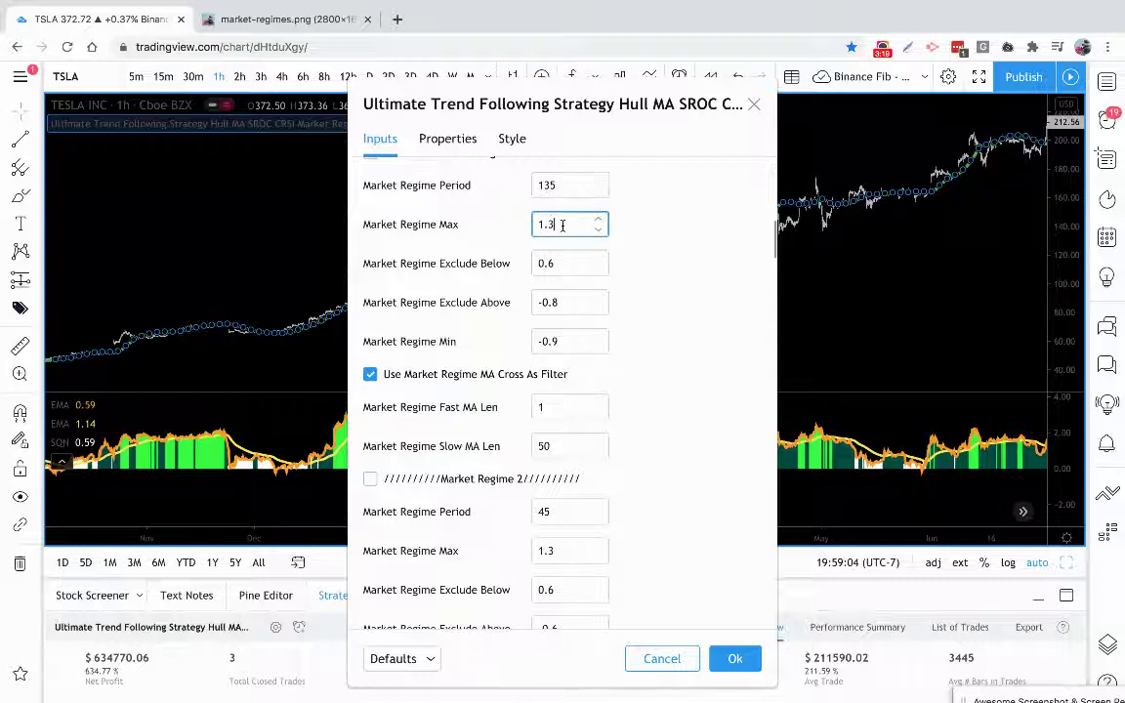
Change Market Regime Max from 1.3 to 1.47, matching the bull-volatile SQN threshold
drag(563, 226, 534, 224)
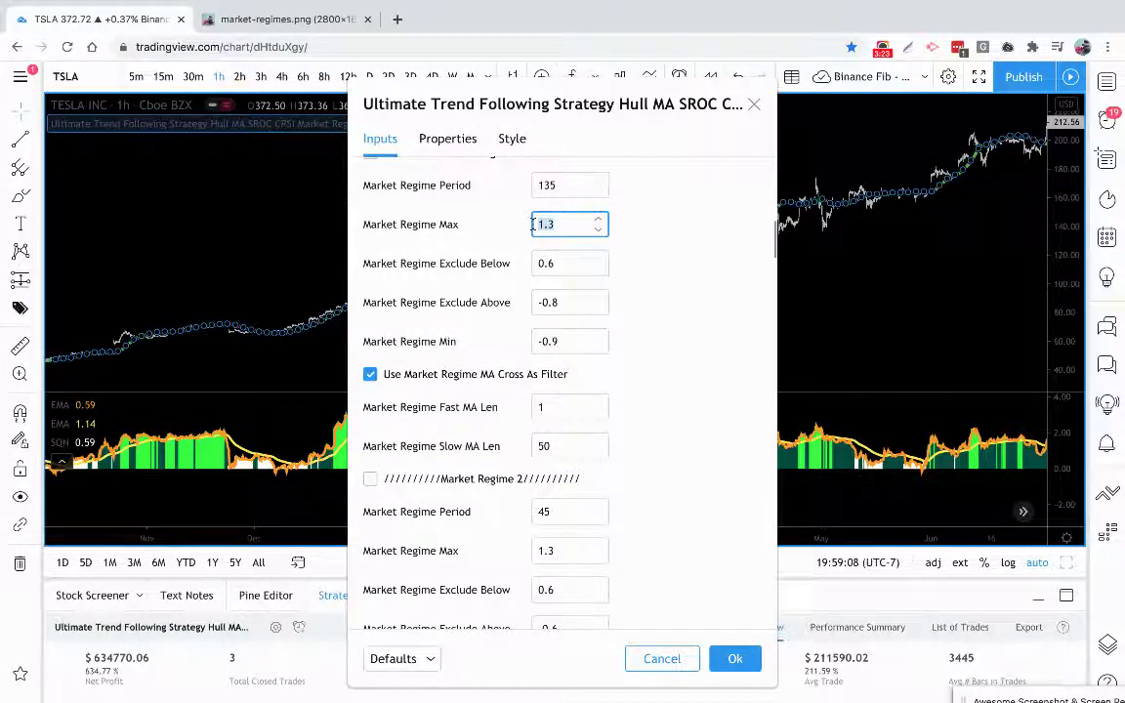
click(323, 23)
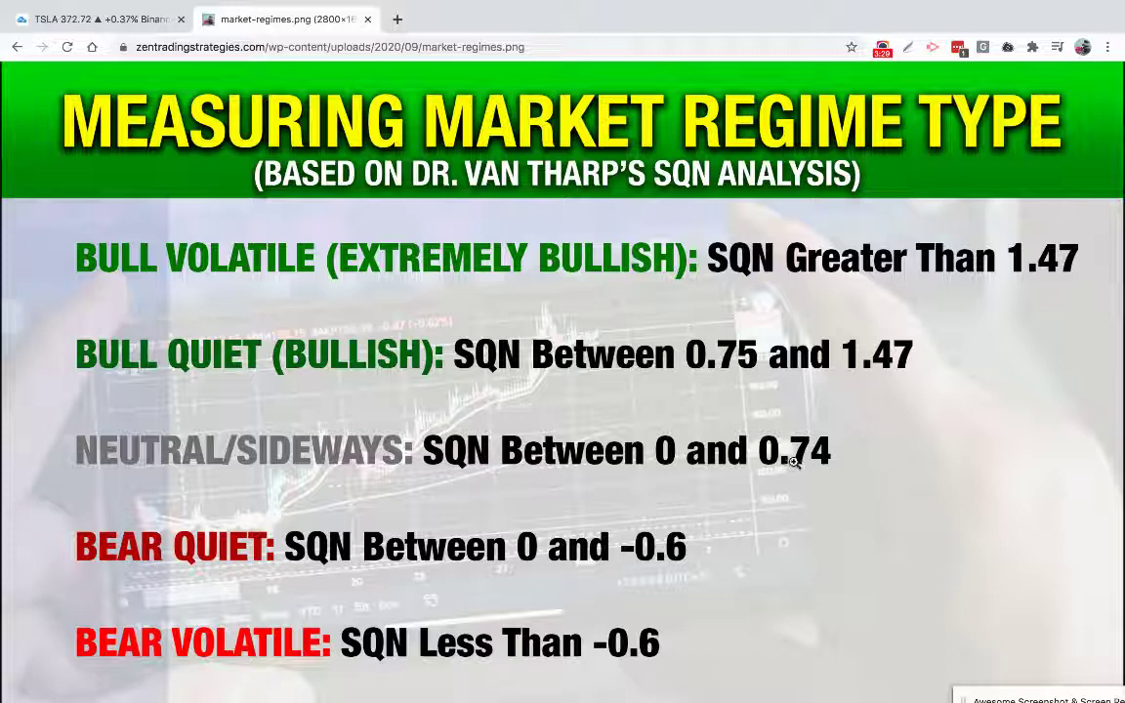
click(137, 18)
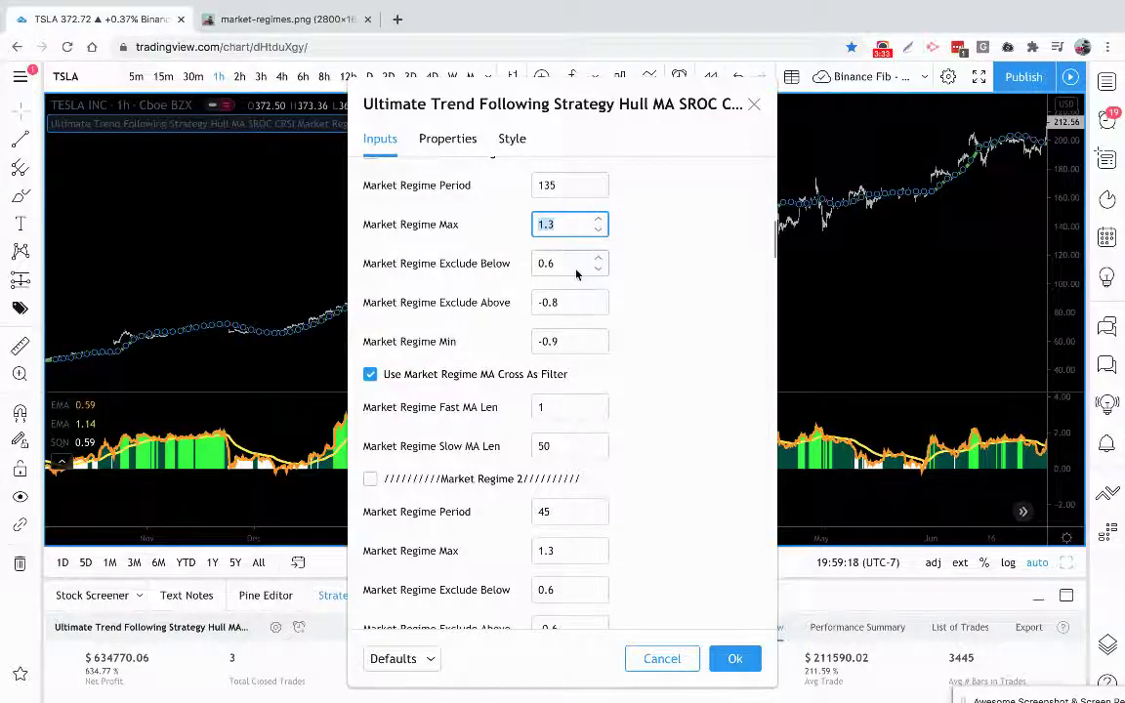
text(1.47)
Replace the -0.9 Market Regime Min with .75, based on the bear SQN thresholds
click(572, 341)
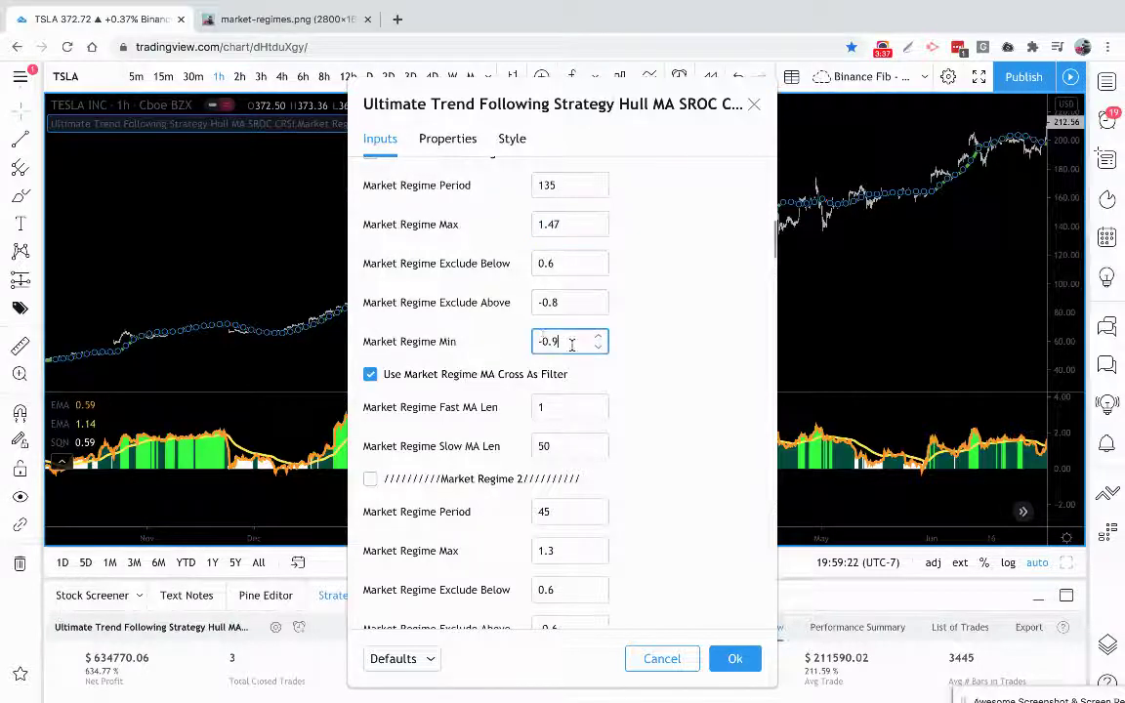
drag(572, 344, 520, 338)
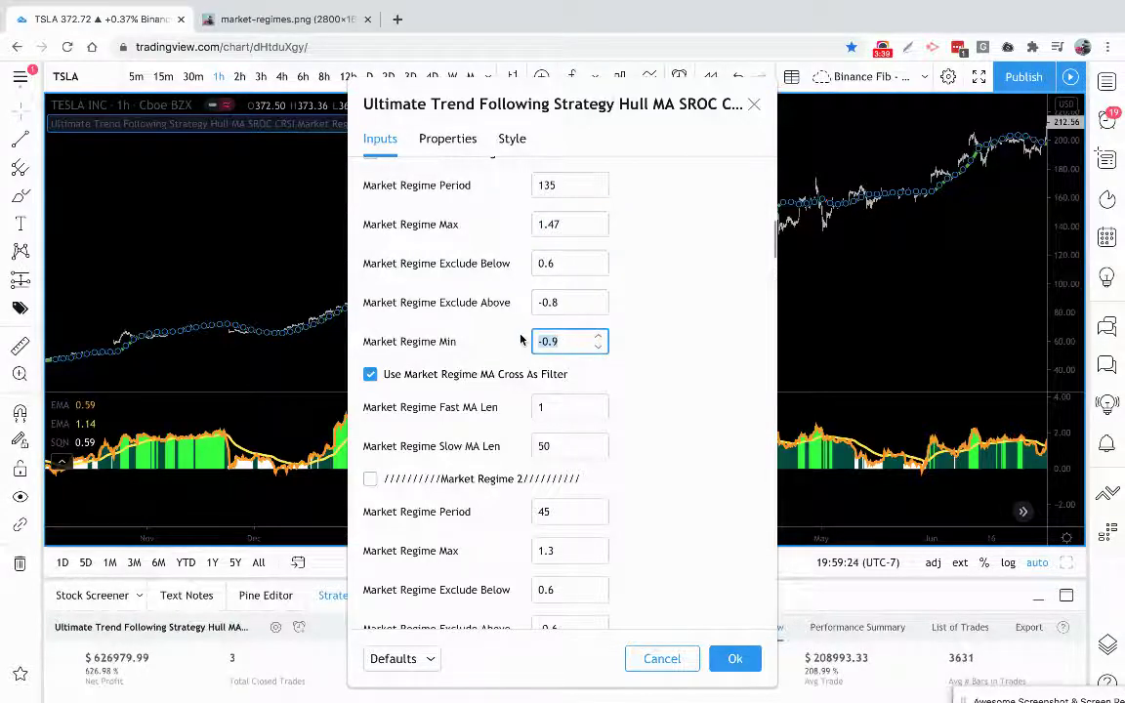
text(.)
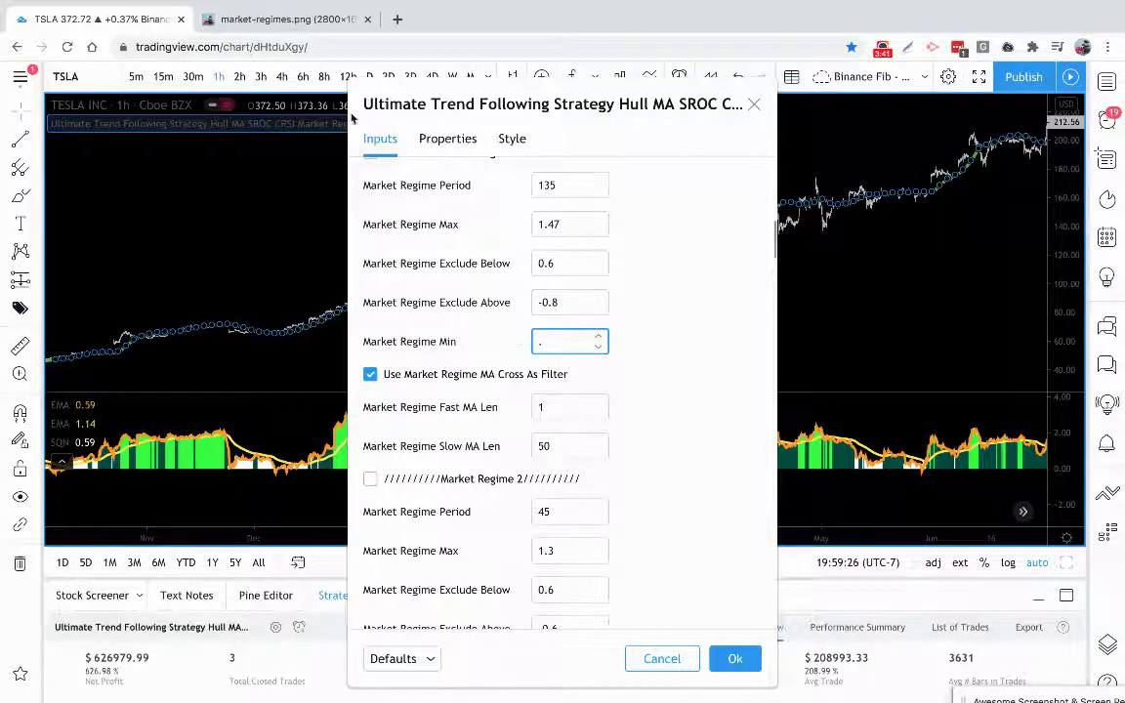
text(2)
click(285, 22)
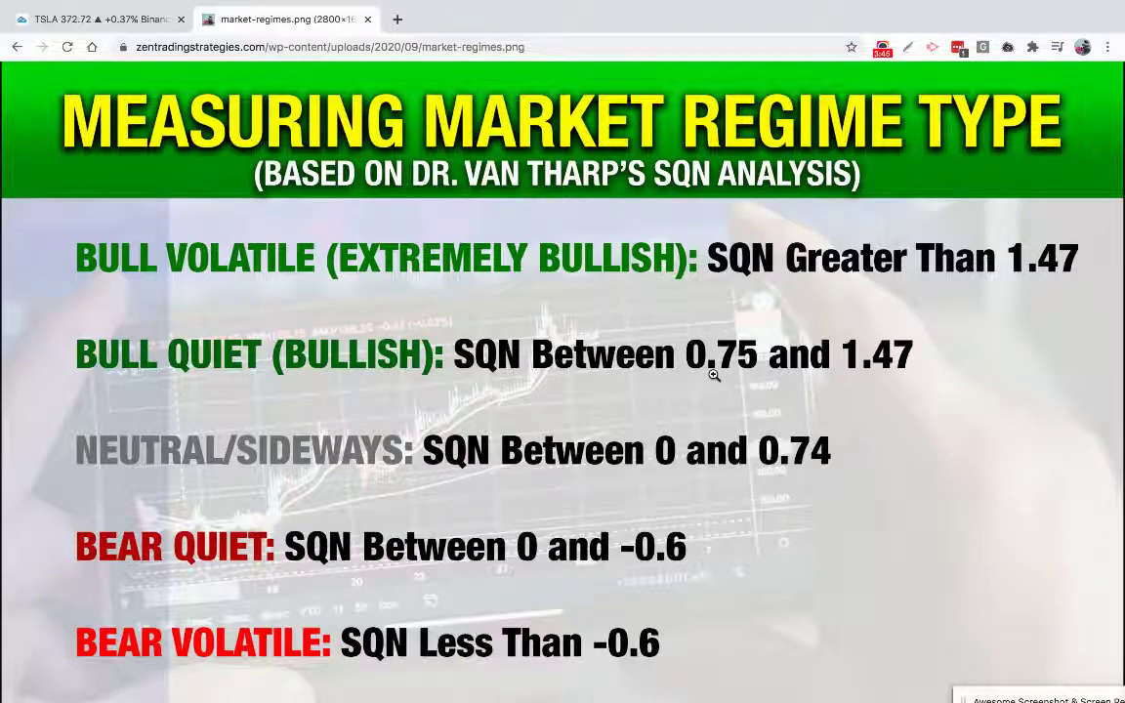
click(92, 18)
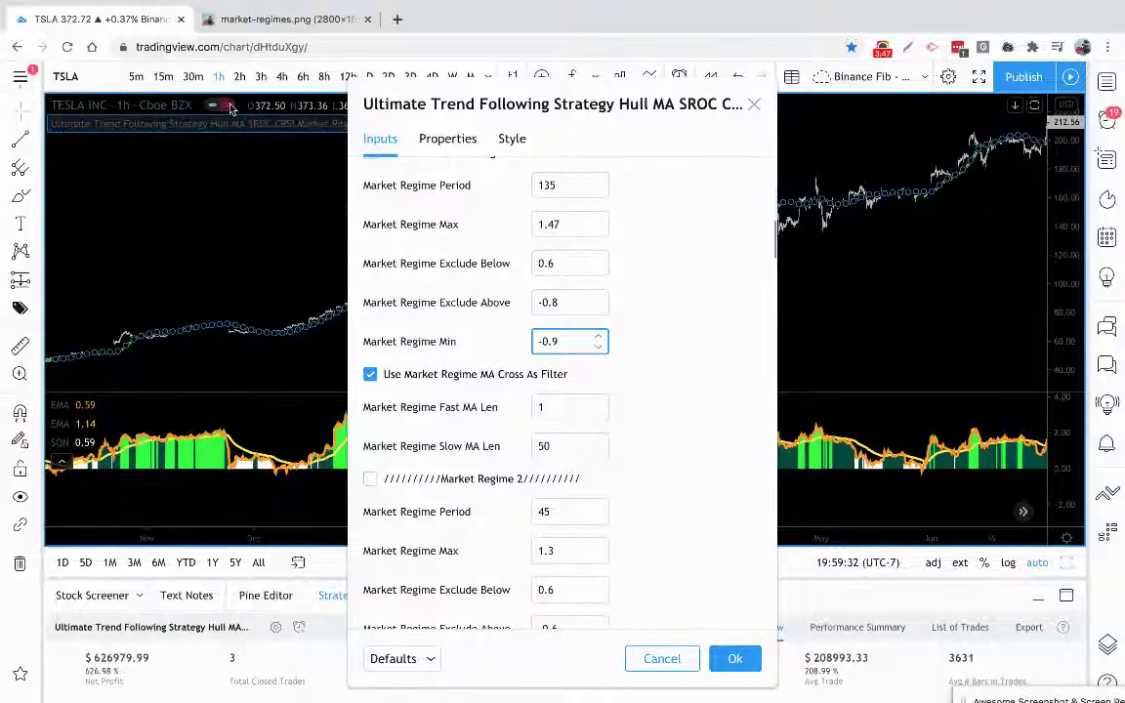
key(BackSpace)
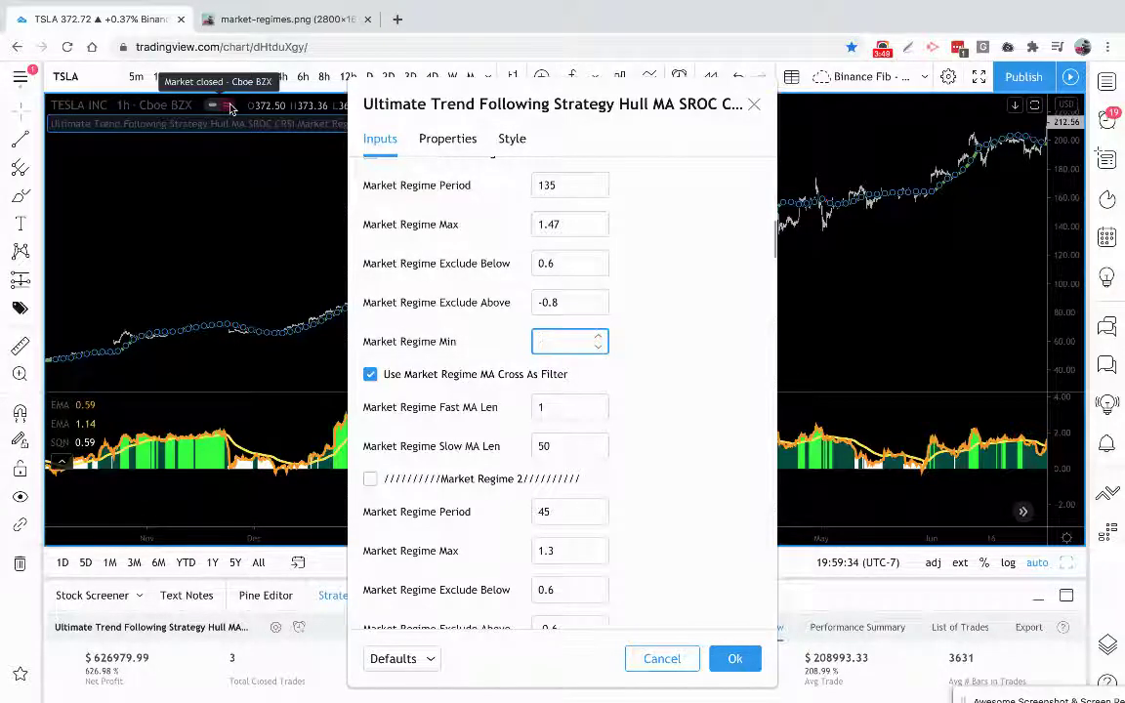
text(.75)
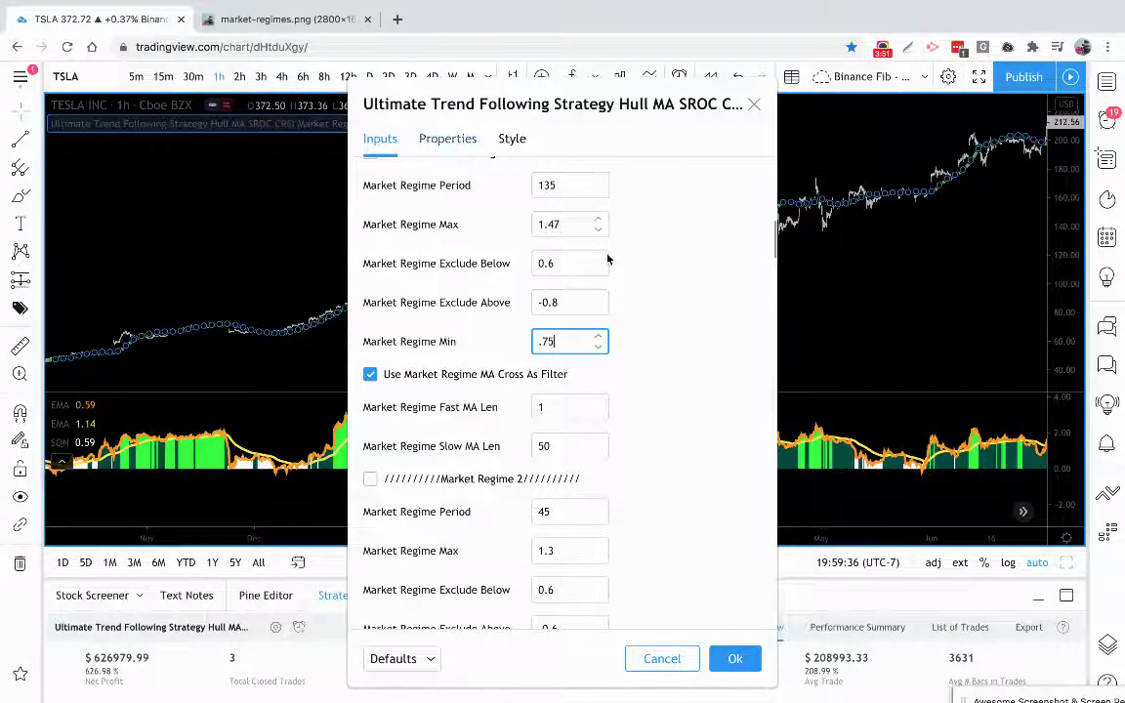
Try Exclude Above 0 then 1, and Exclude Below 1.1, for the first regime filter
click(574, 260)
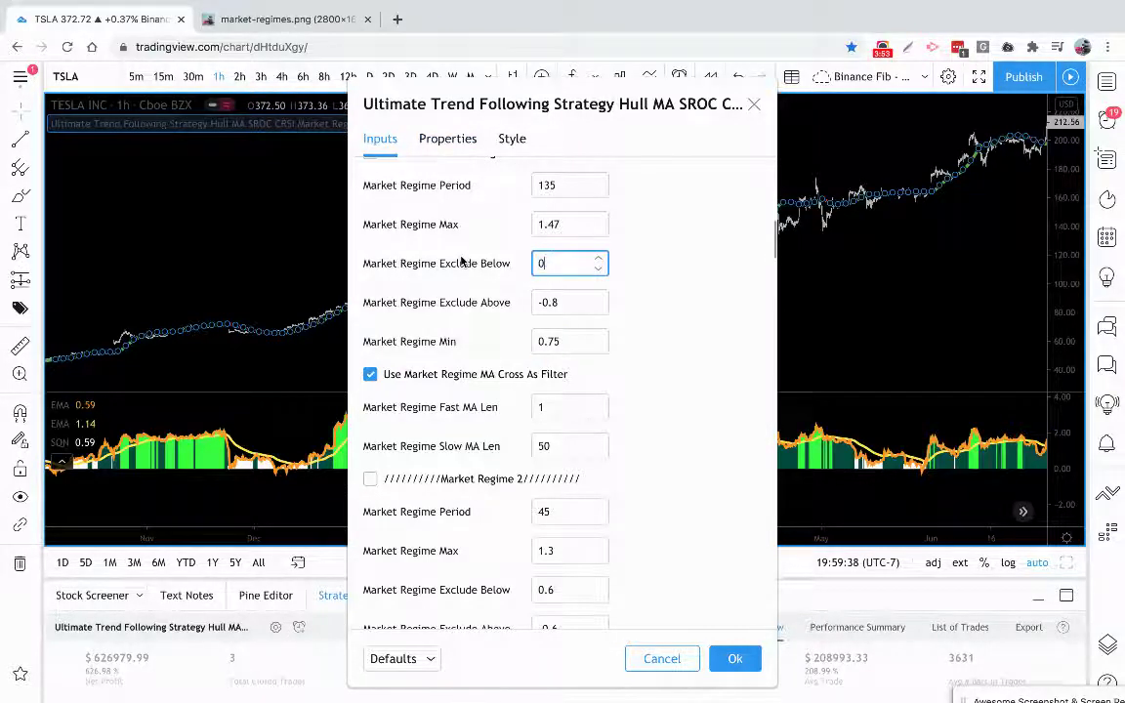
key(Tab)
text(0)
click(682, 283)
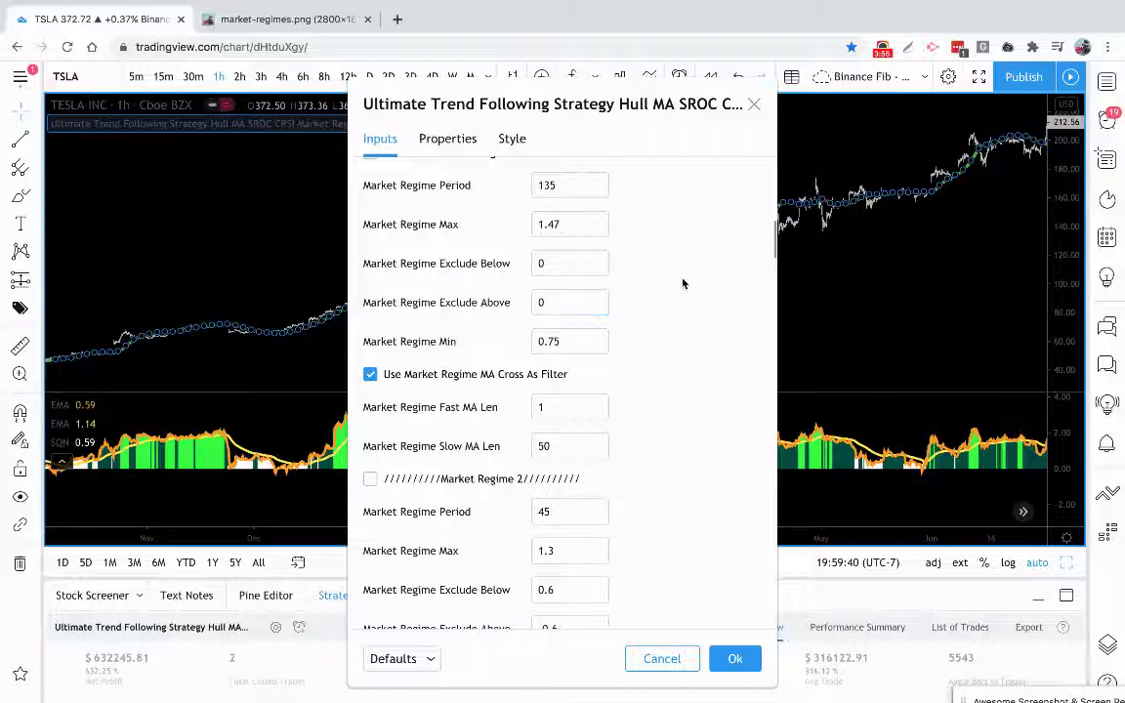
click(550, 302)
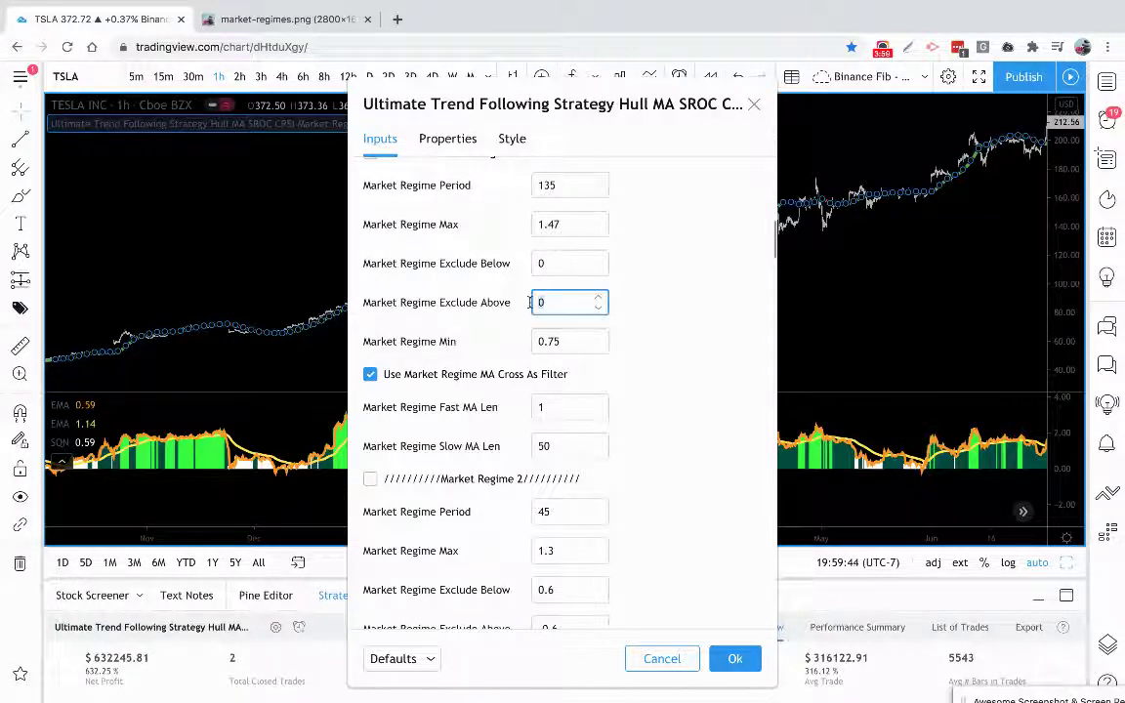
text(1)
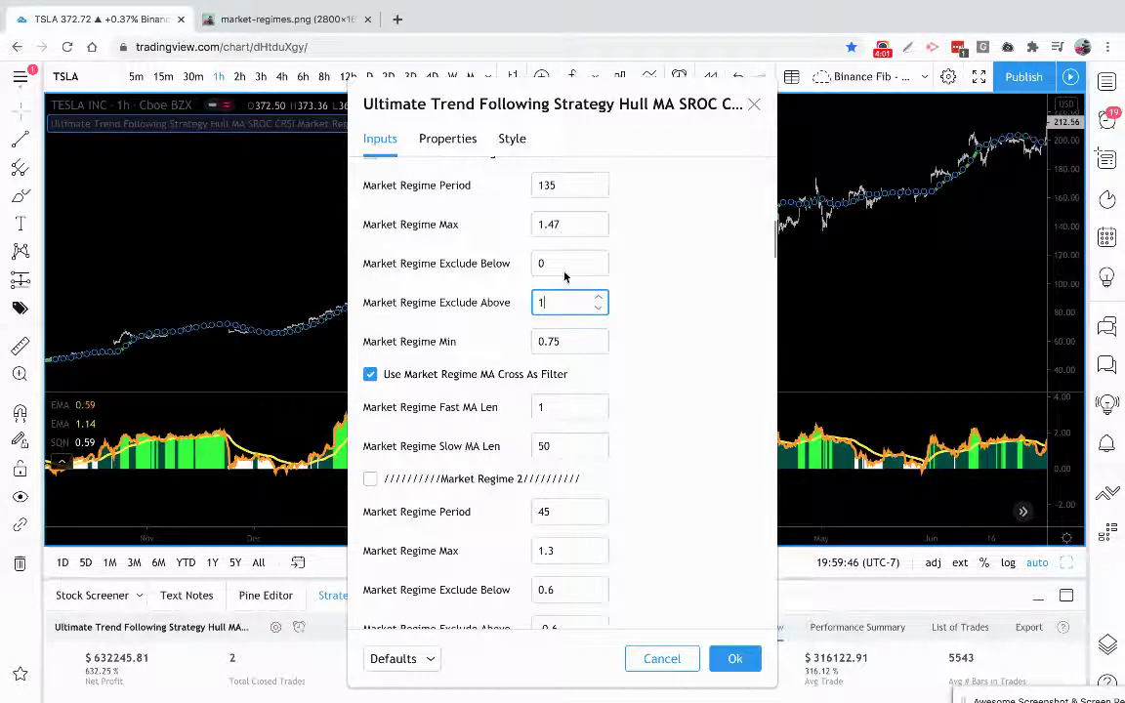
click(561, 262)
text(1.1)
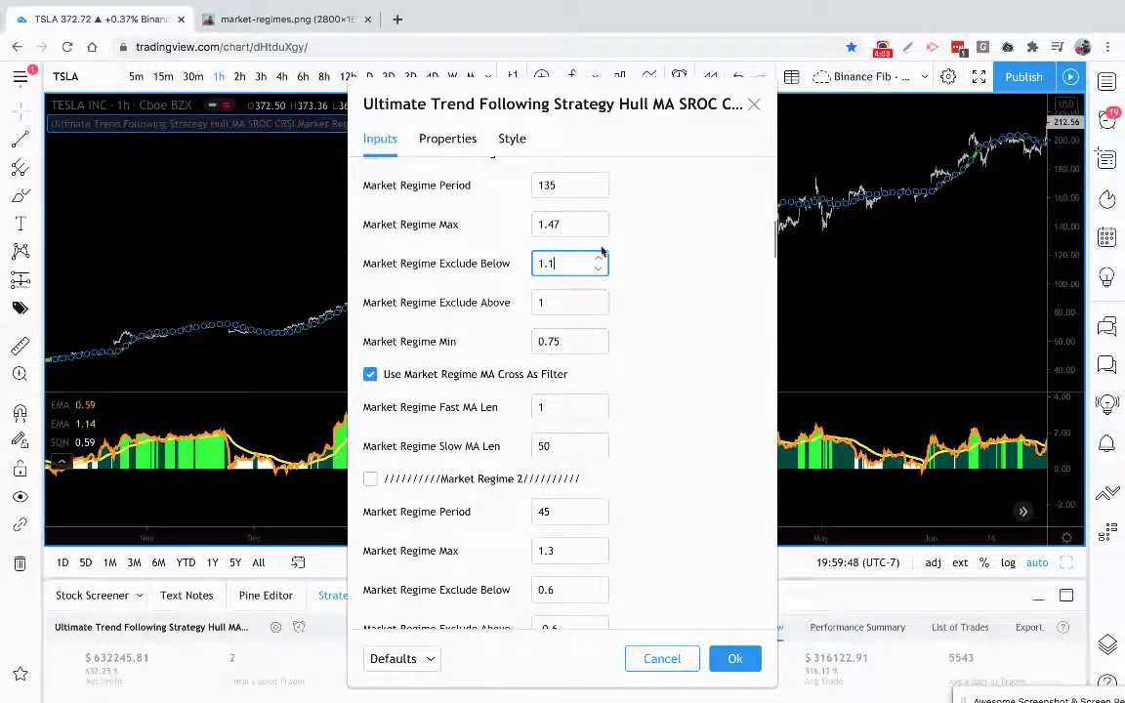
click(657, 268)
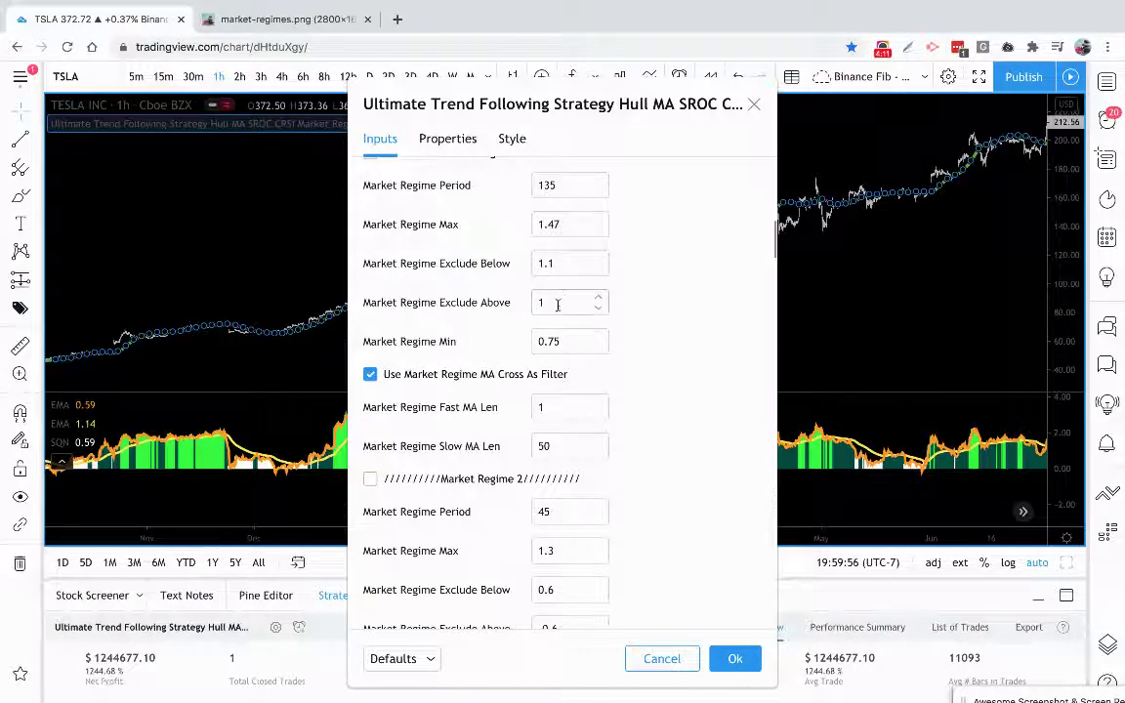
Fix the swapped thresholds to Exclude Below 1.1 and Exclude Above 1, then apply with Ok
click(490, 271)
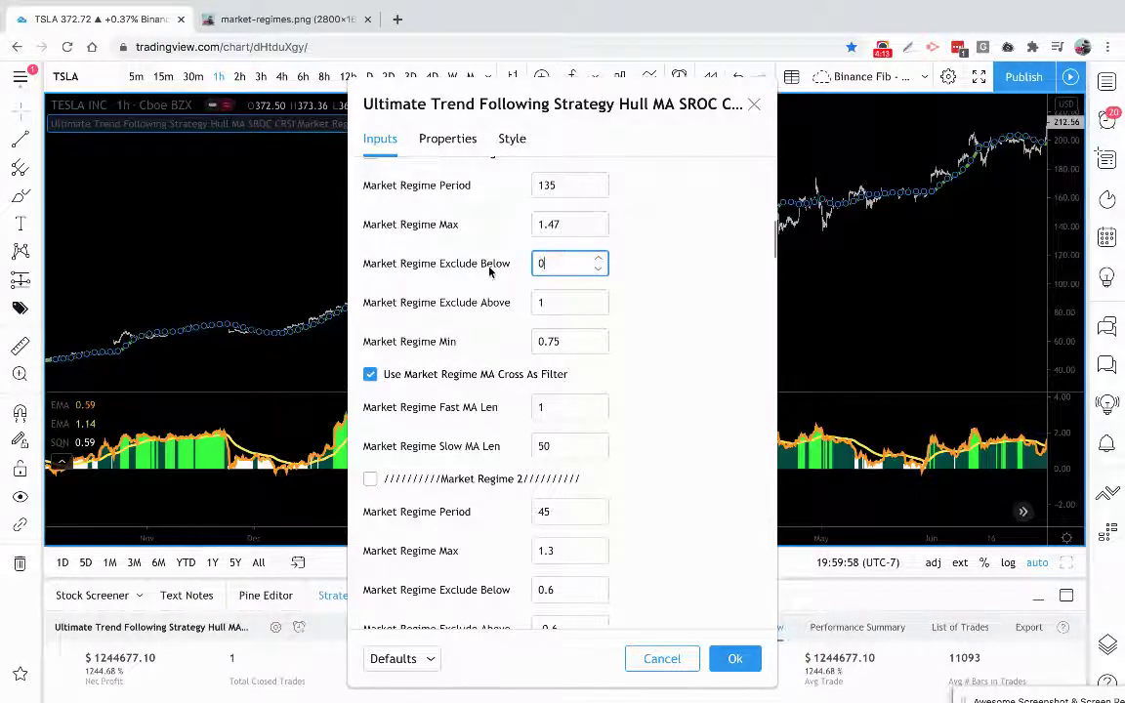
key(Tab)
text(0)
click(690, 315)
click(567, 298)
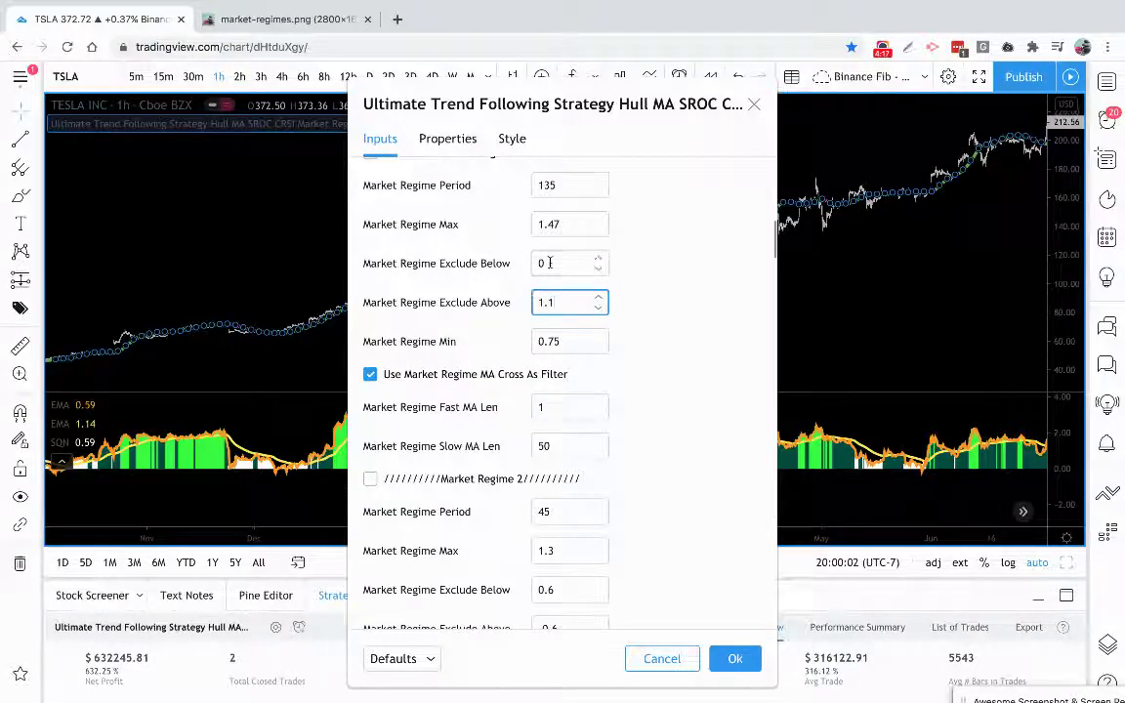
key(BackSpace)
key(BackSpace)
click(547, 263)
click(644, 264)
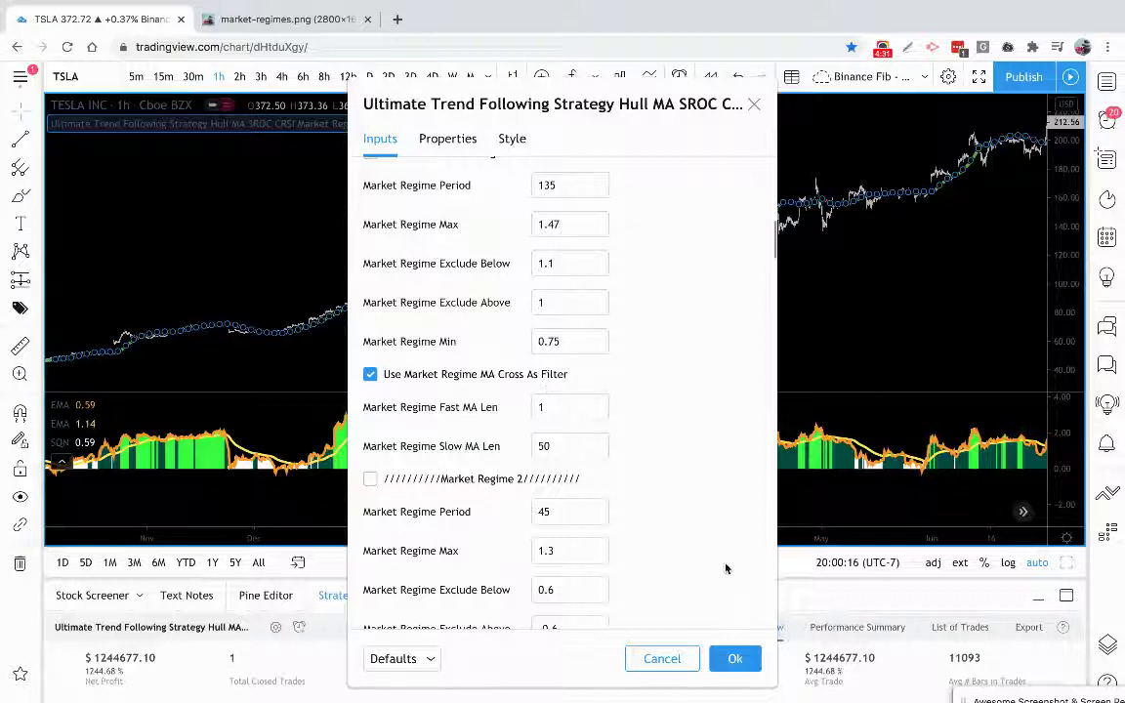
click(734, 658)
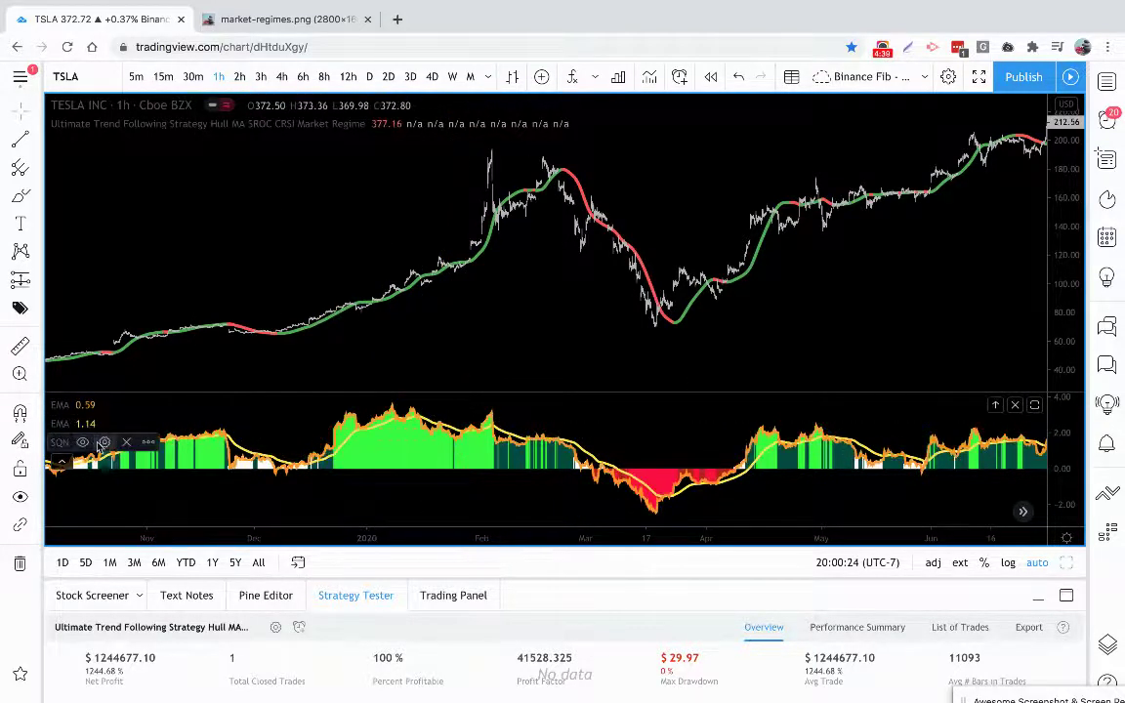
click(103, 442)
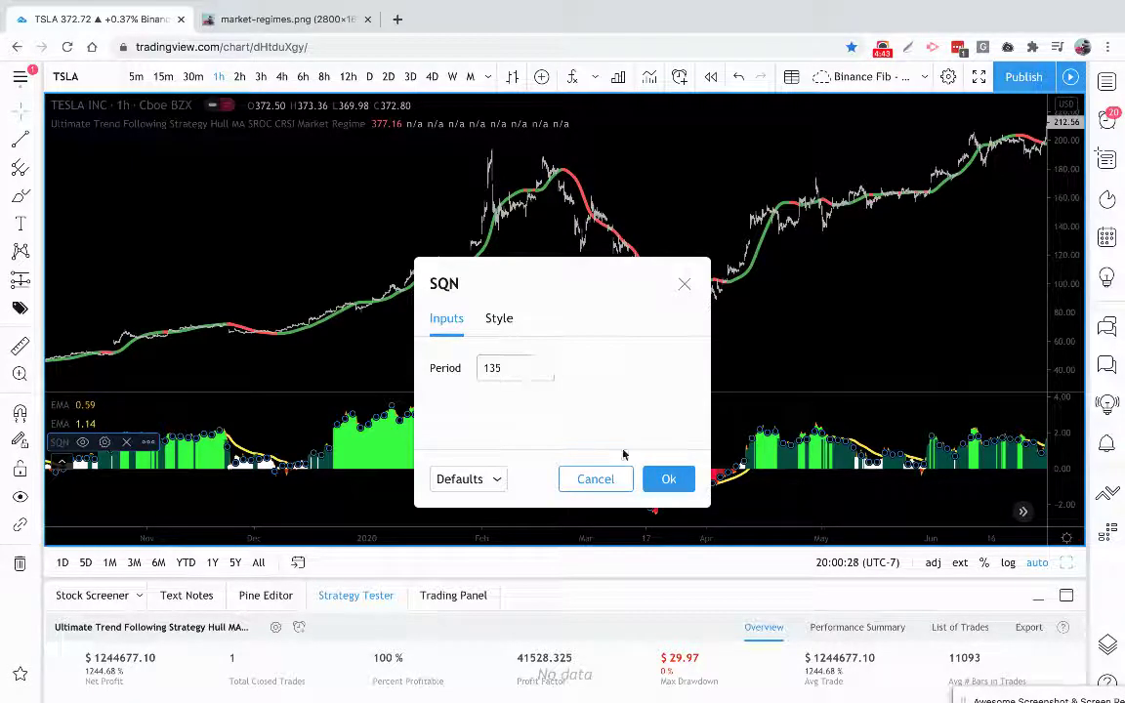
click(664, 478)
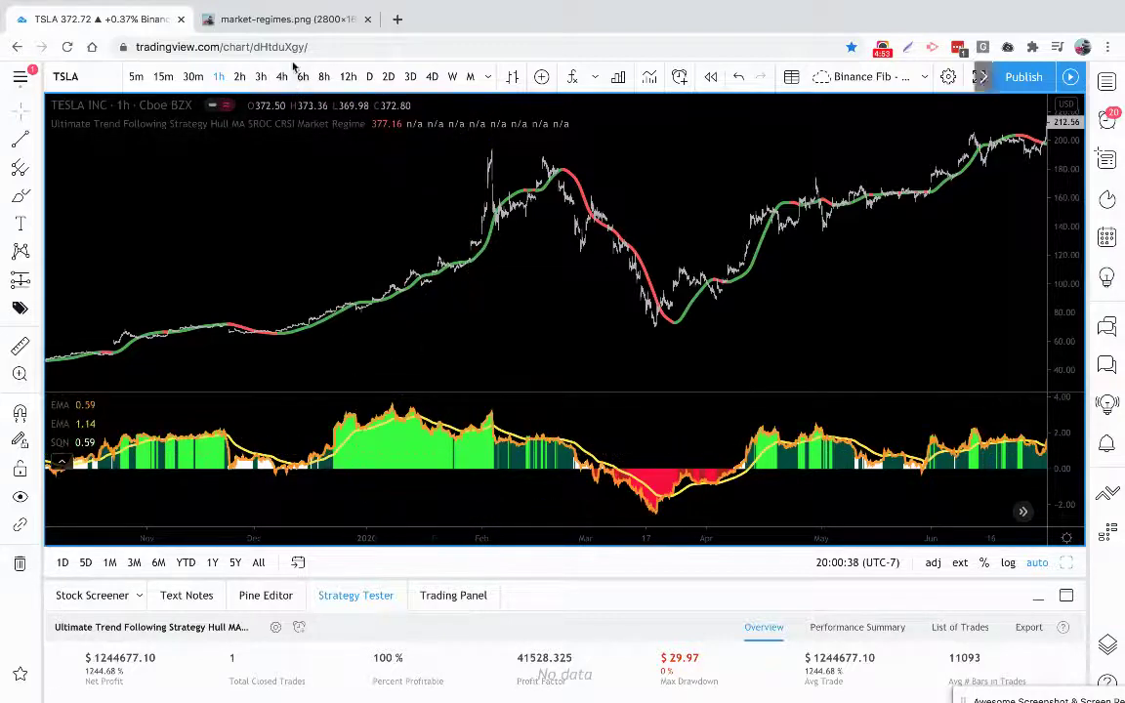
click(289, 20)
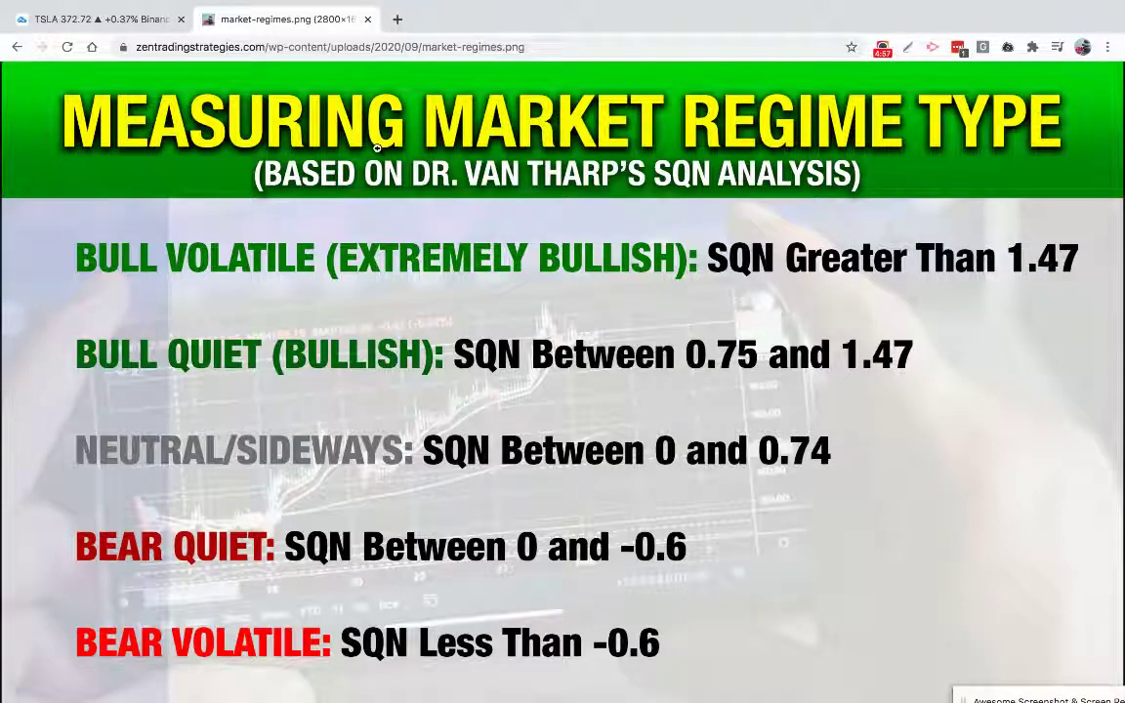
click(131, 19)
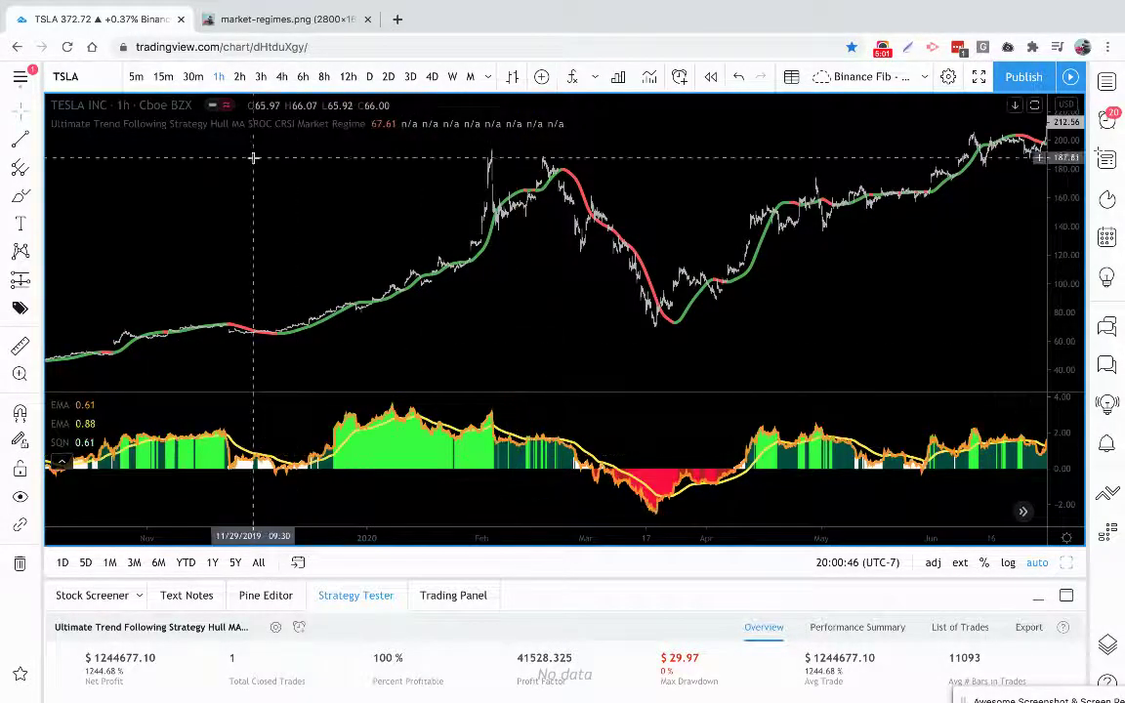
click(279, 19)
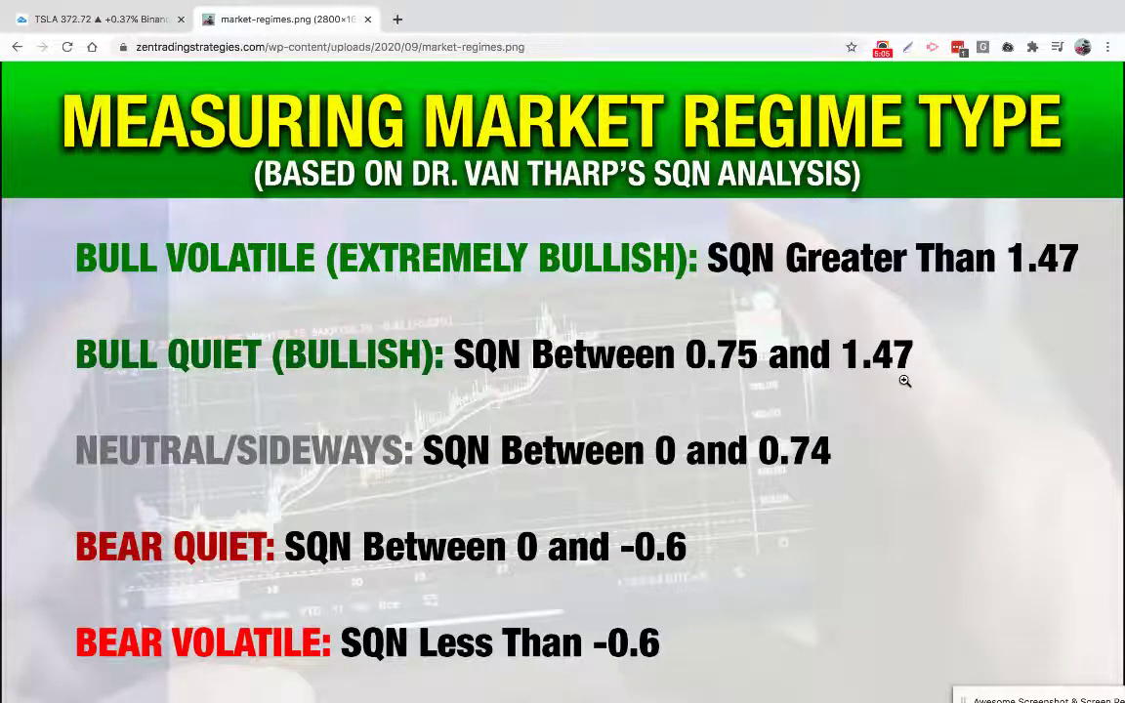
click(107, 20)
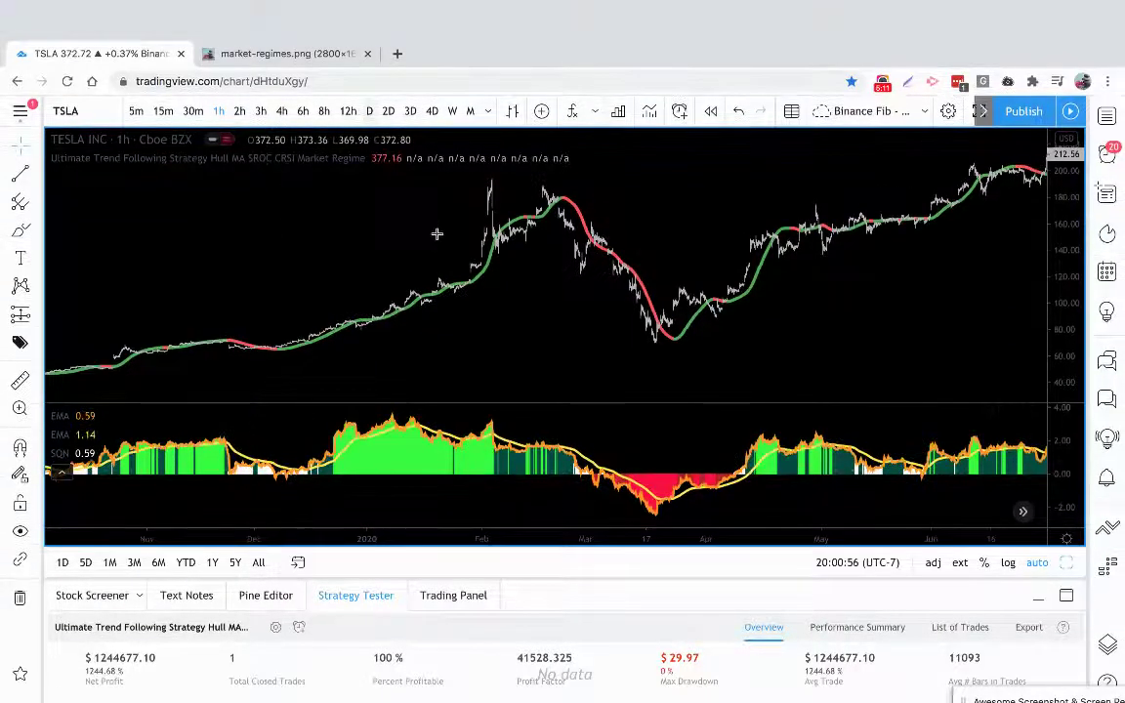
click(279, 21)
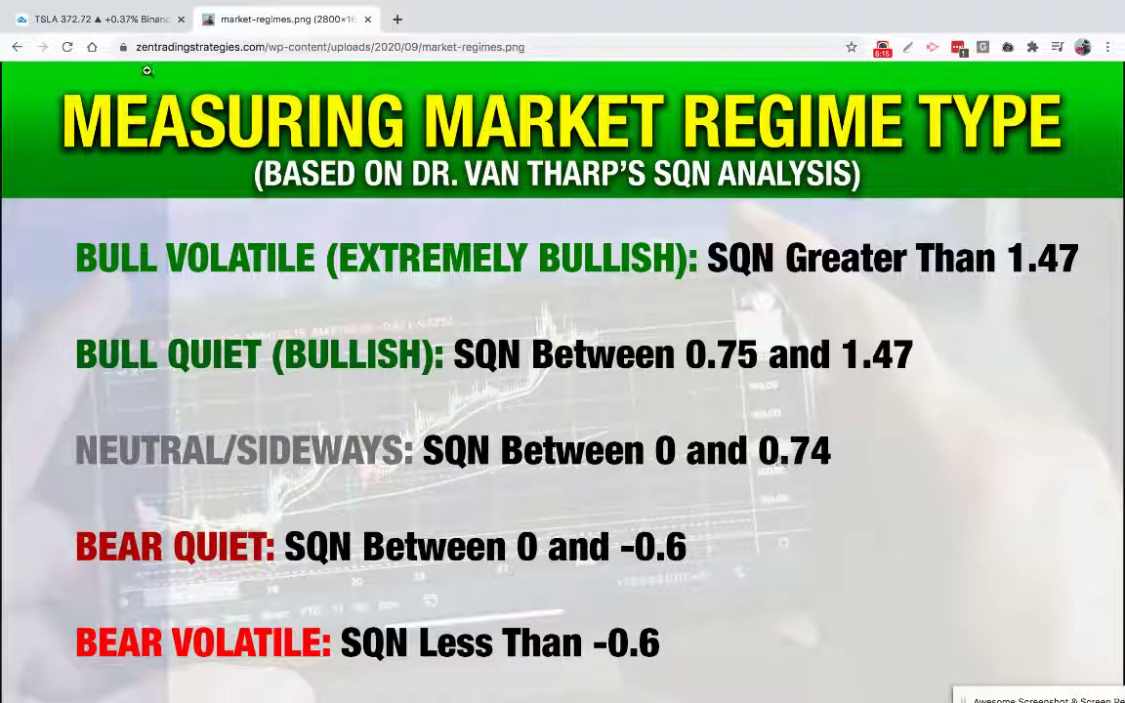
click(131, 28)
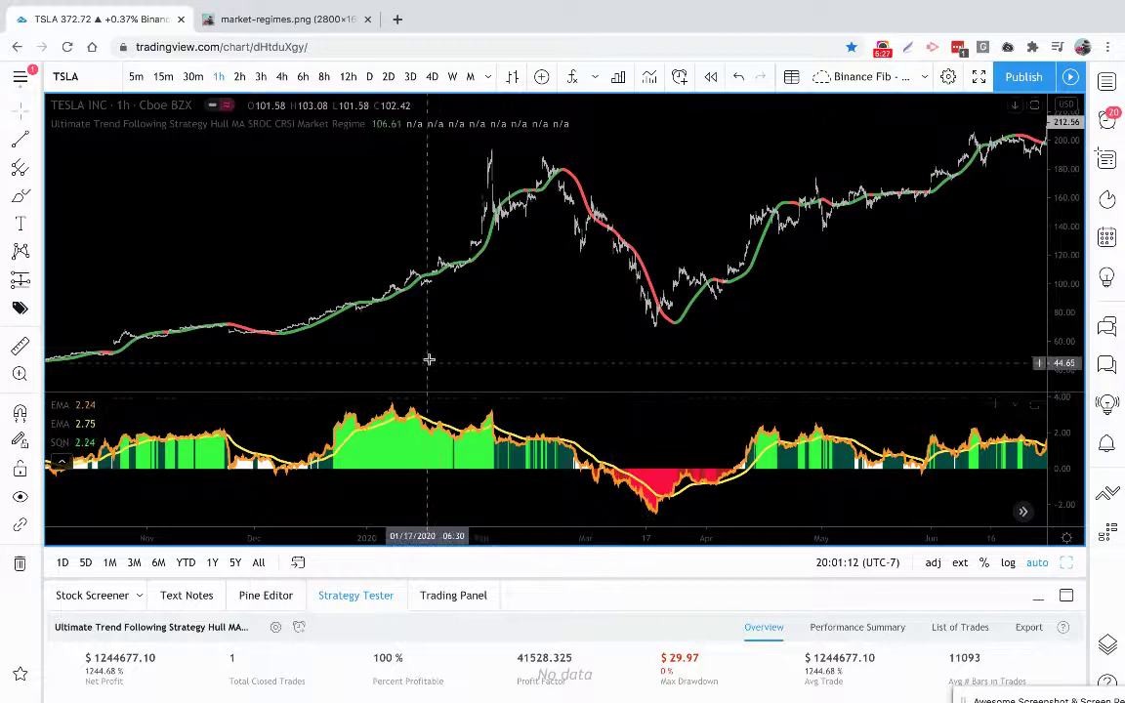
scroll(429, 363, down, 3)
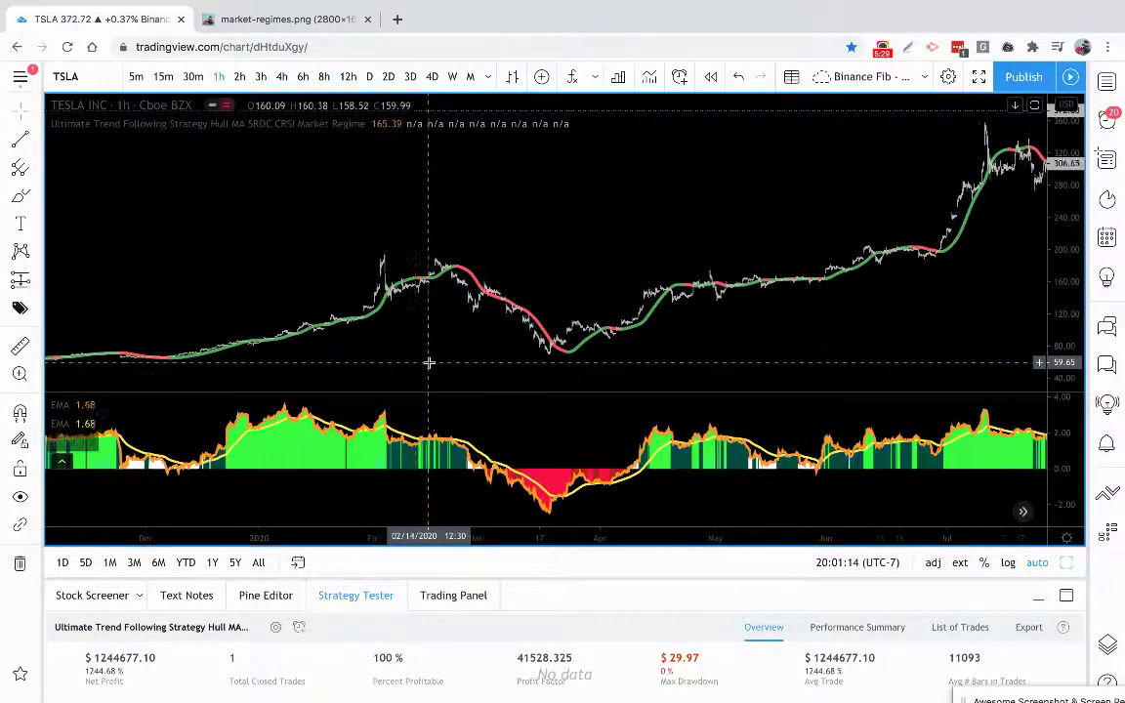
scroll(428, 362, up, 3)
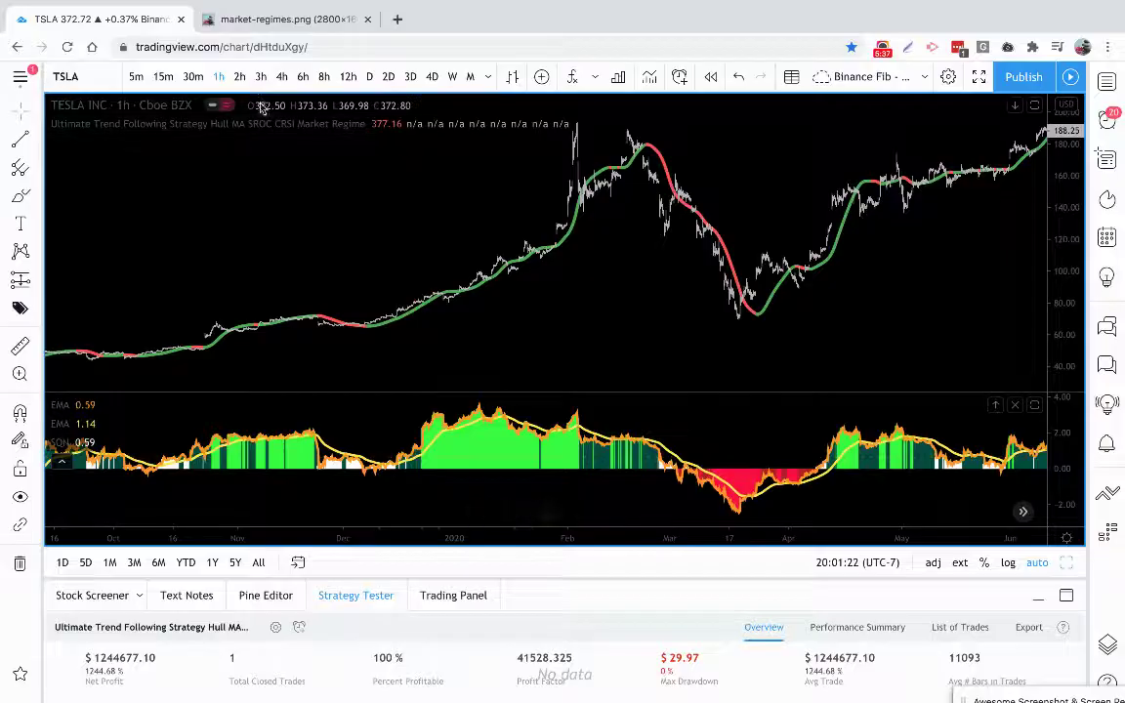
click(259, 28)
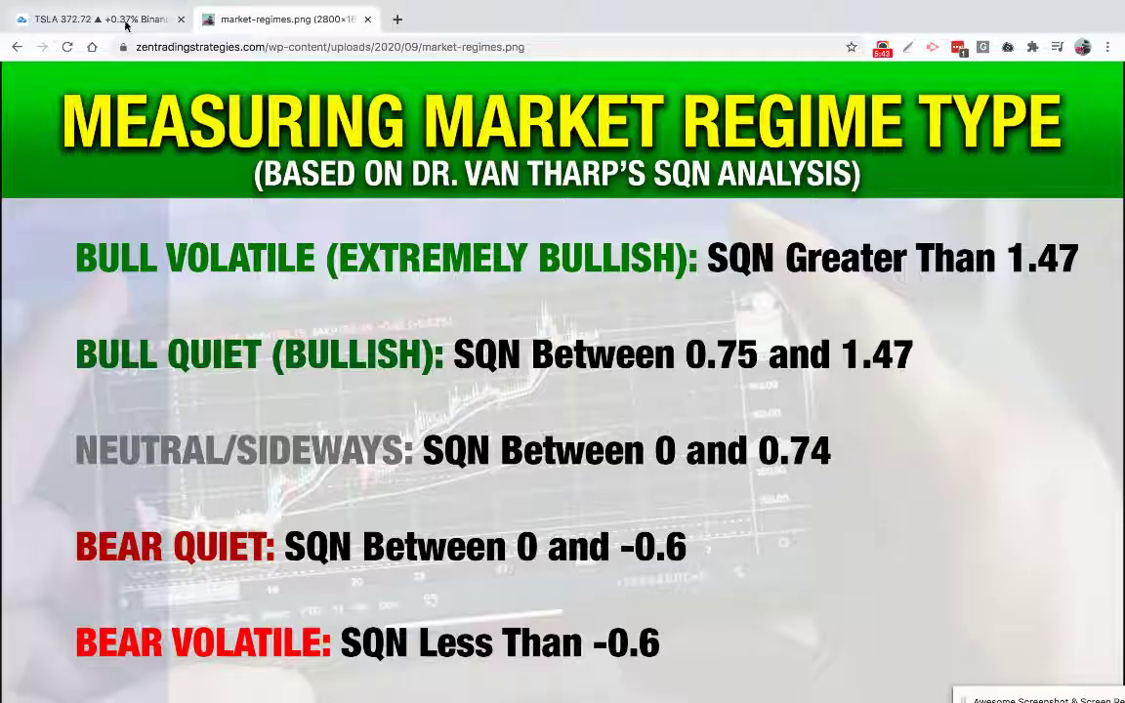
click(116, 21)
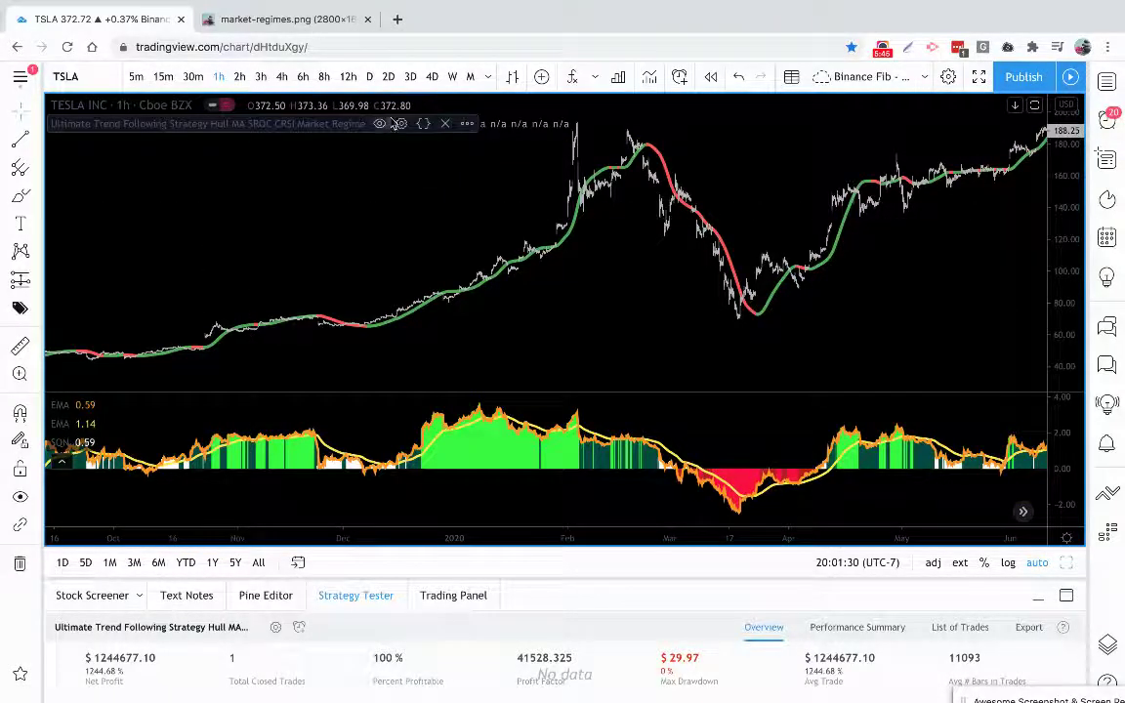
click(400, 122)
scroll(600, 457, down, 10)
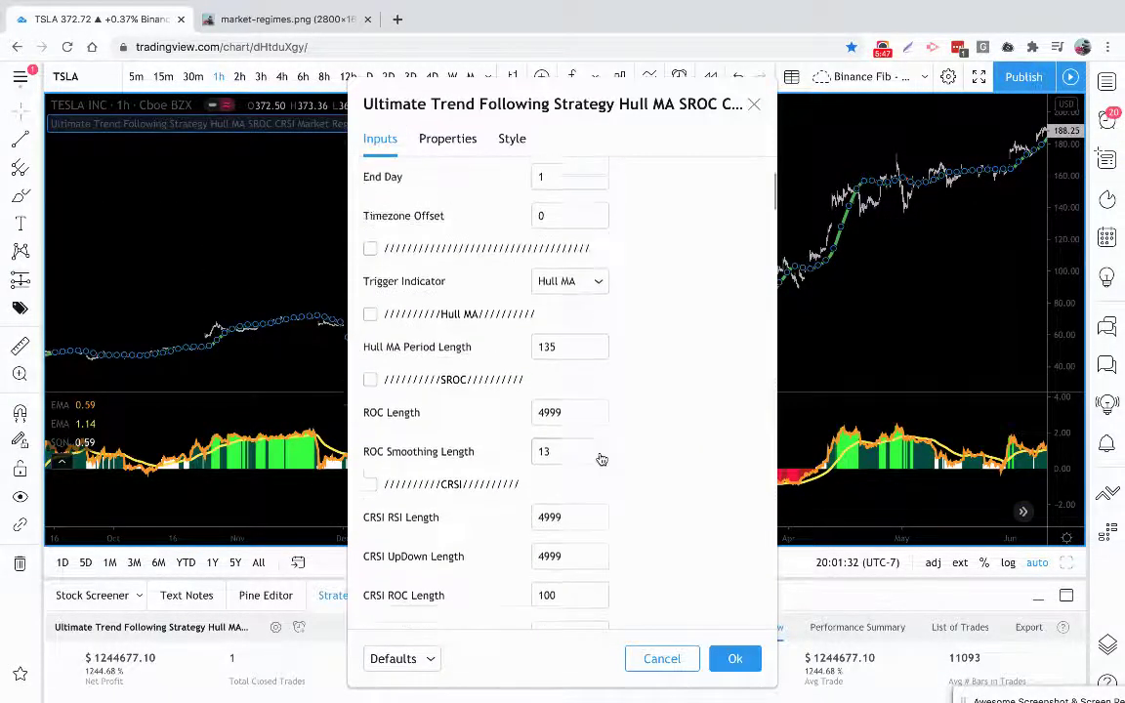
scroll(600, 457, down, 2)
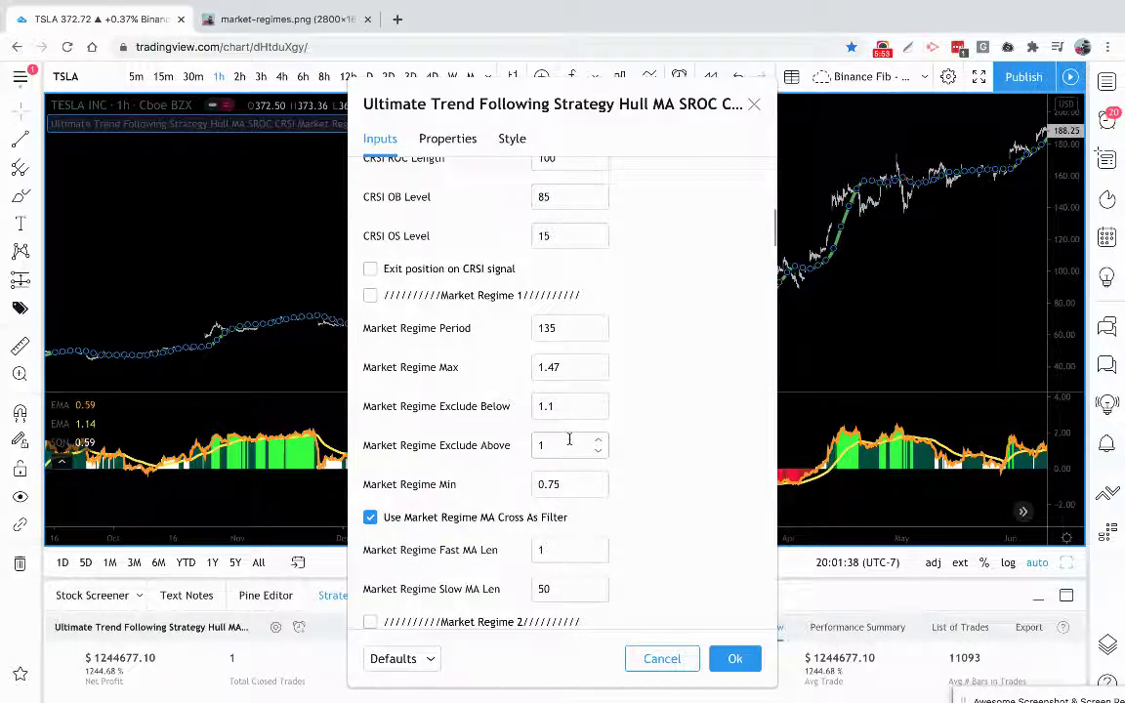
click(734, 657)
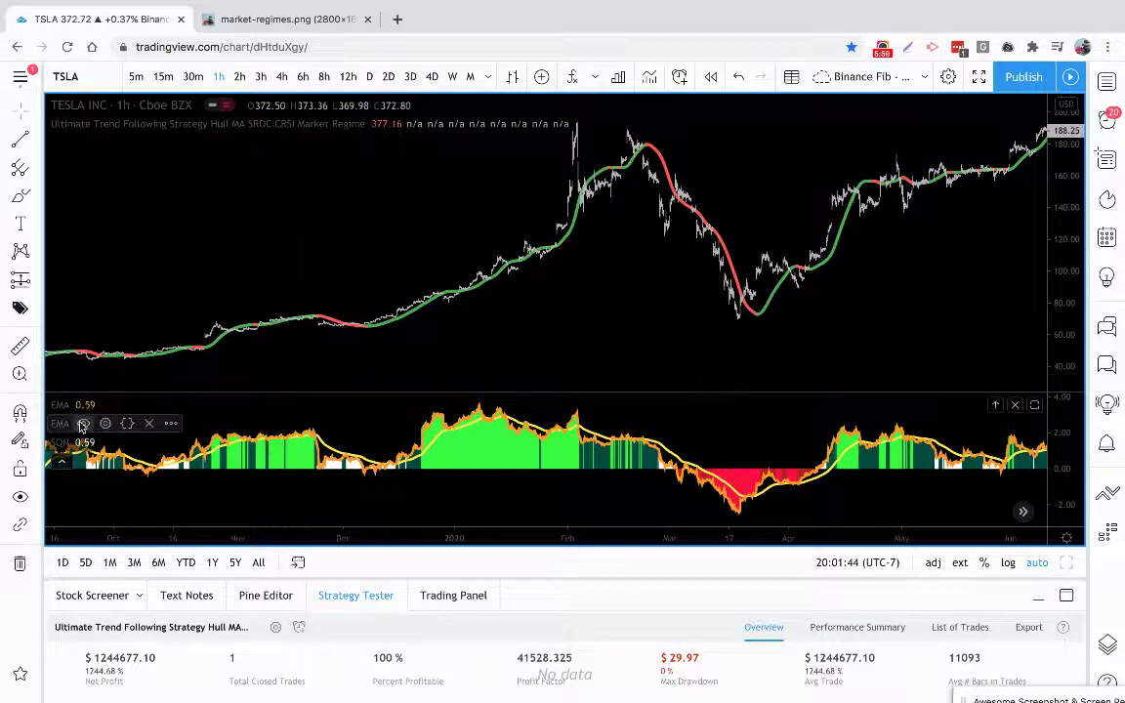
click(83, 424)
click(83, 404)
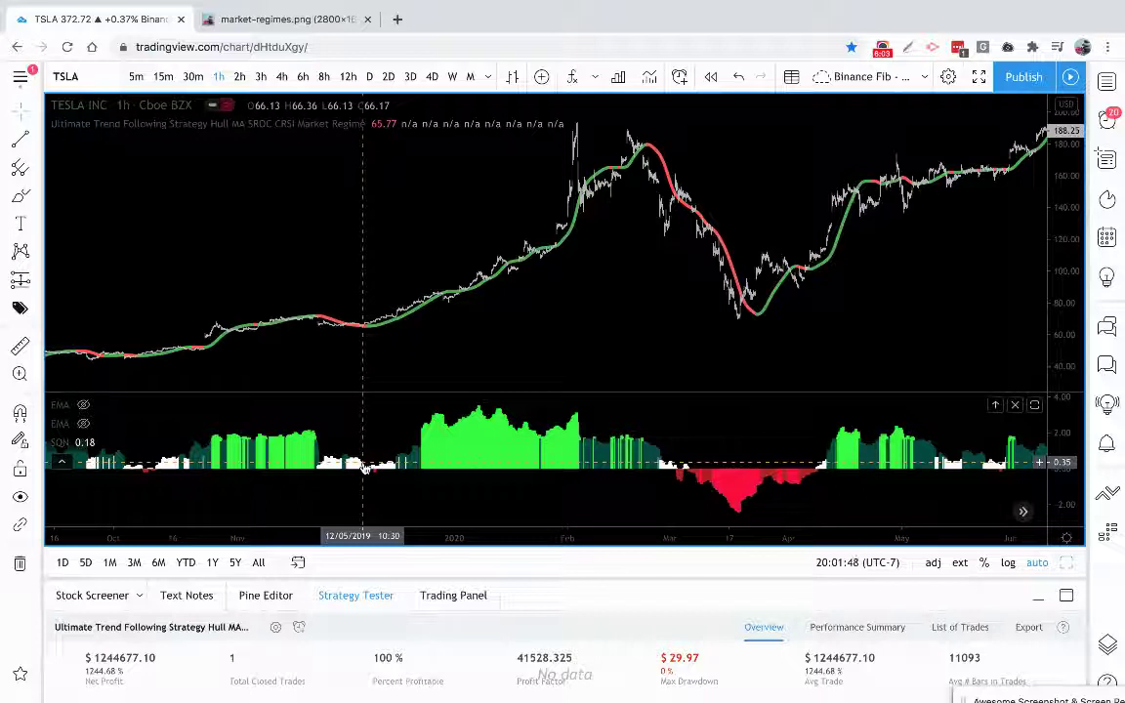
mouse_move(422, 458)
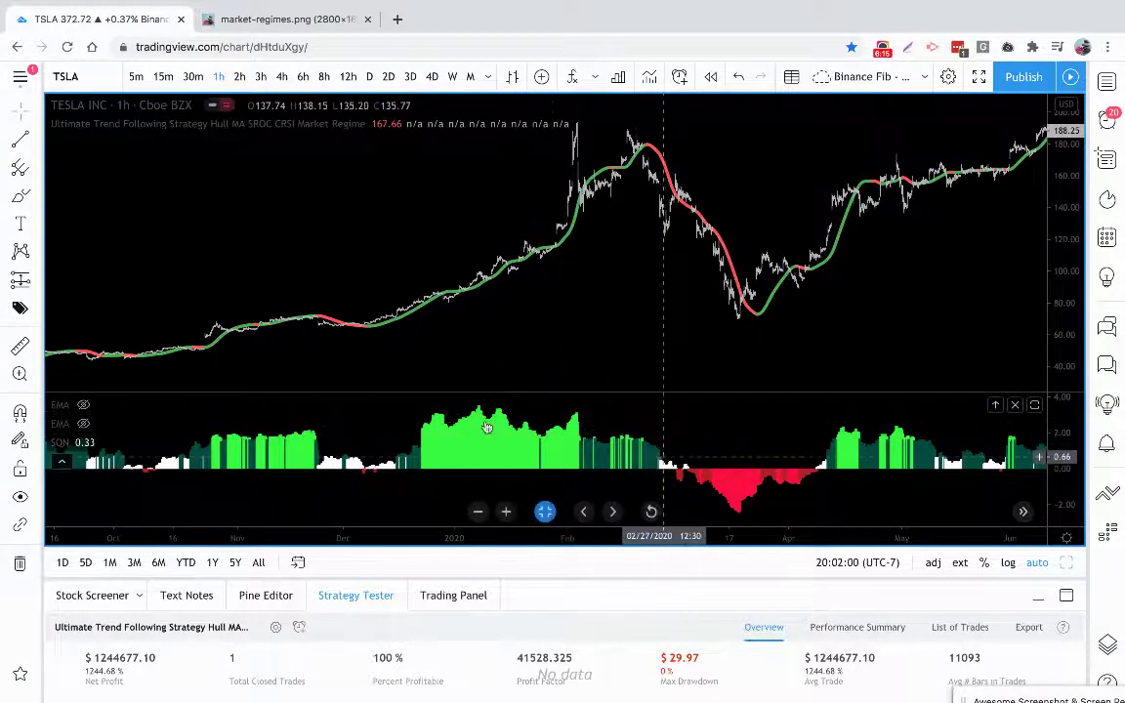
click(84, 420)
click(84, 405)
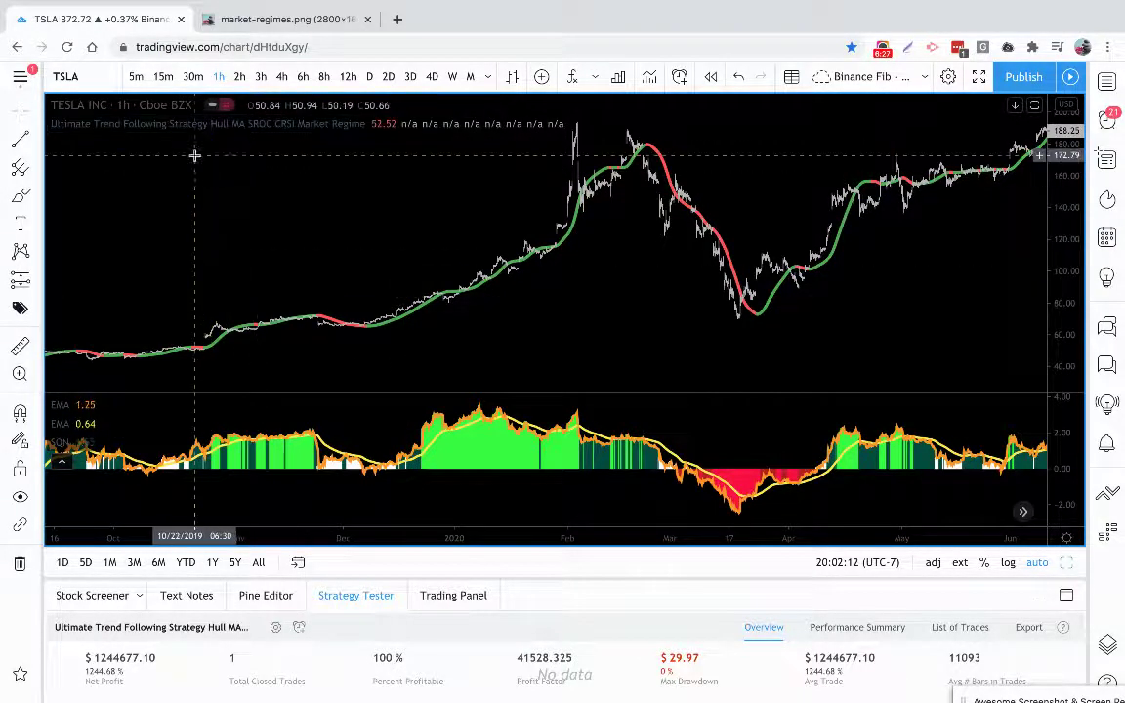
Open the strategy's input settings, scroll through them, and apply with Ok
click(401, 124)
scroll(469, 323, down, 5)
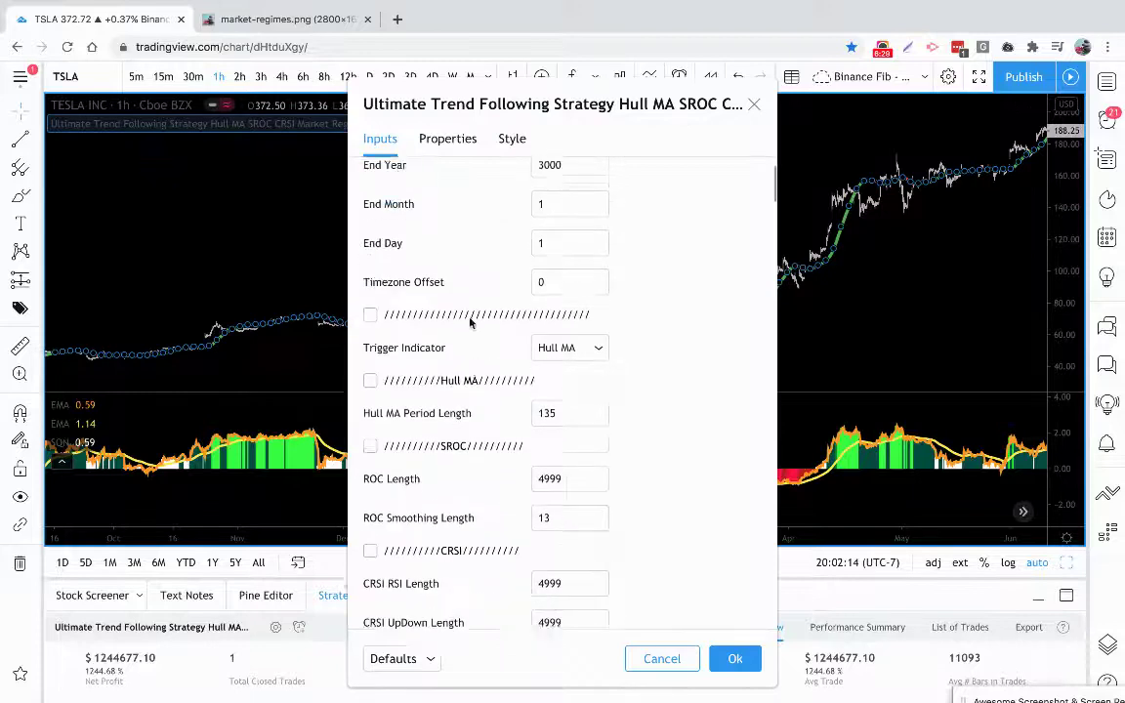
scroll(468, 322, down, 5)
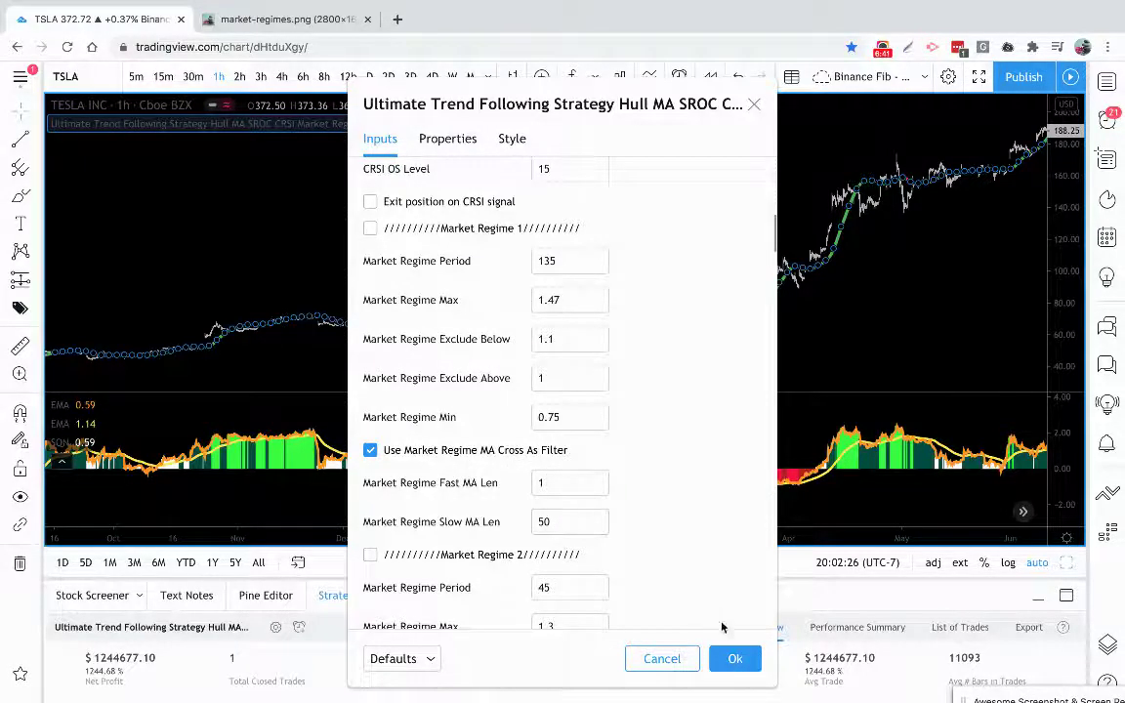
click(731, 658)
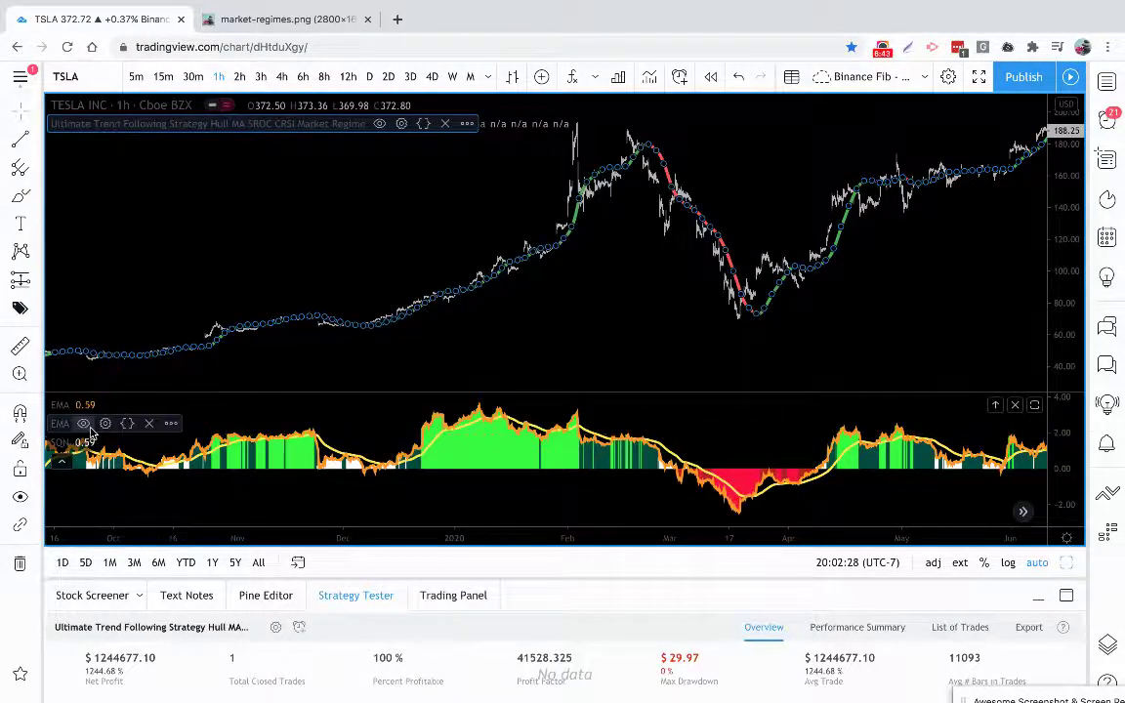
Check both SQN moving averages' settings, Length 50 and Length 1
click(105, 424)
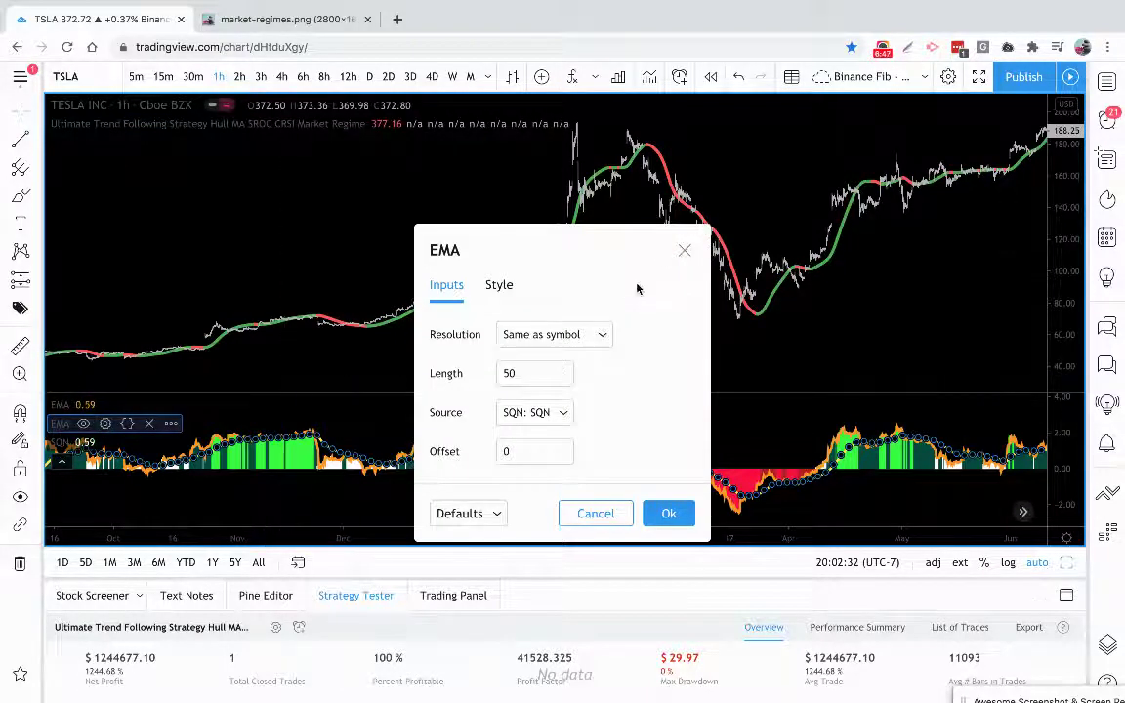
click(683, 254)
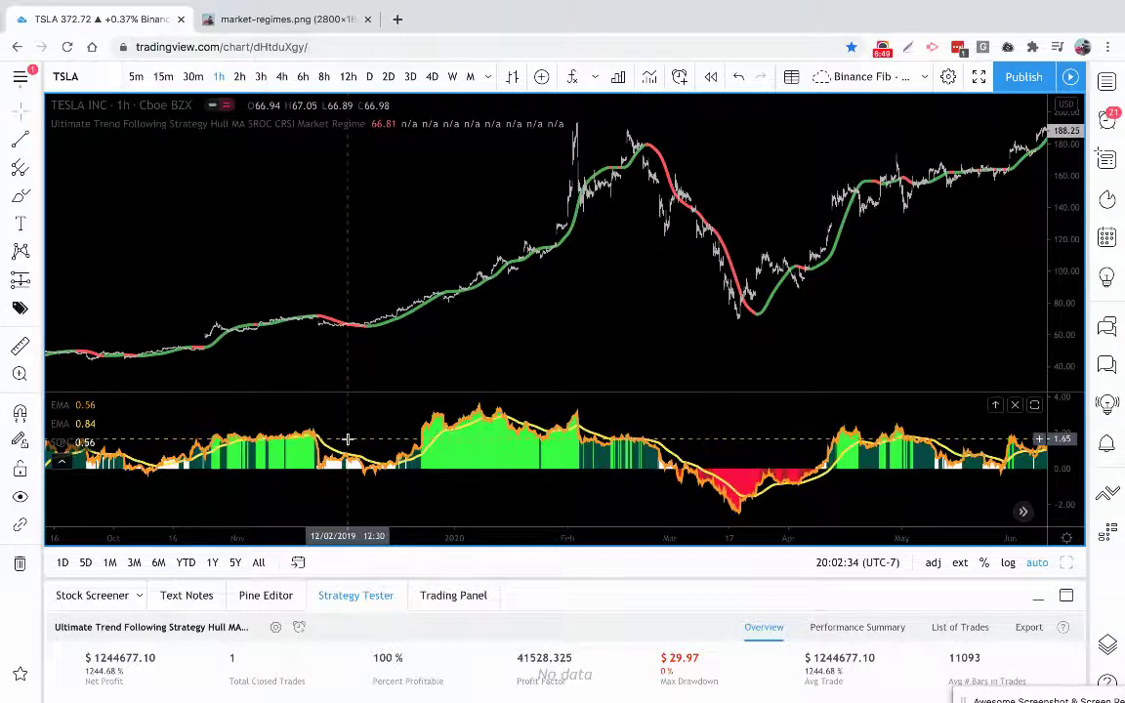
click(105, 405)
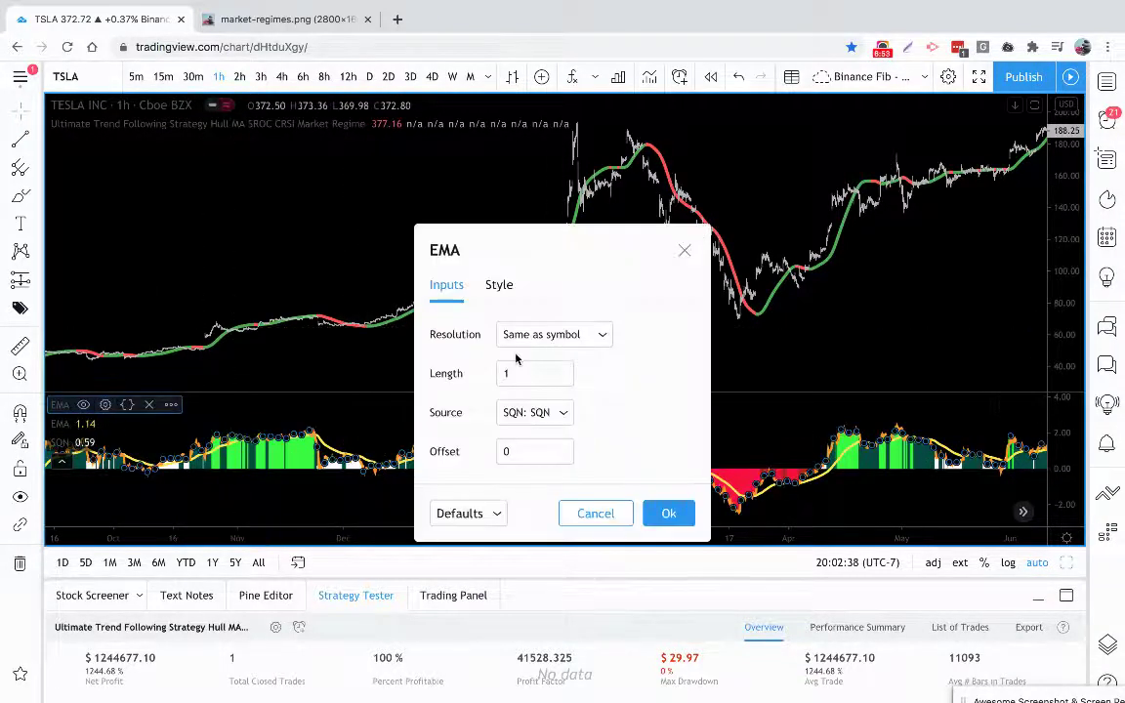
click(673, 507)
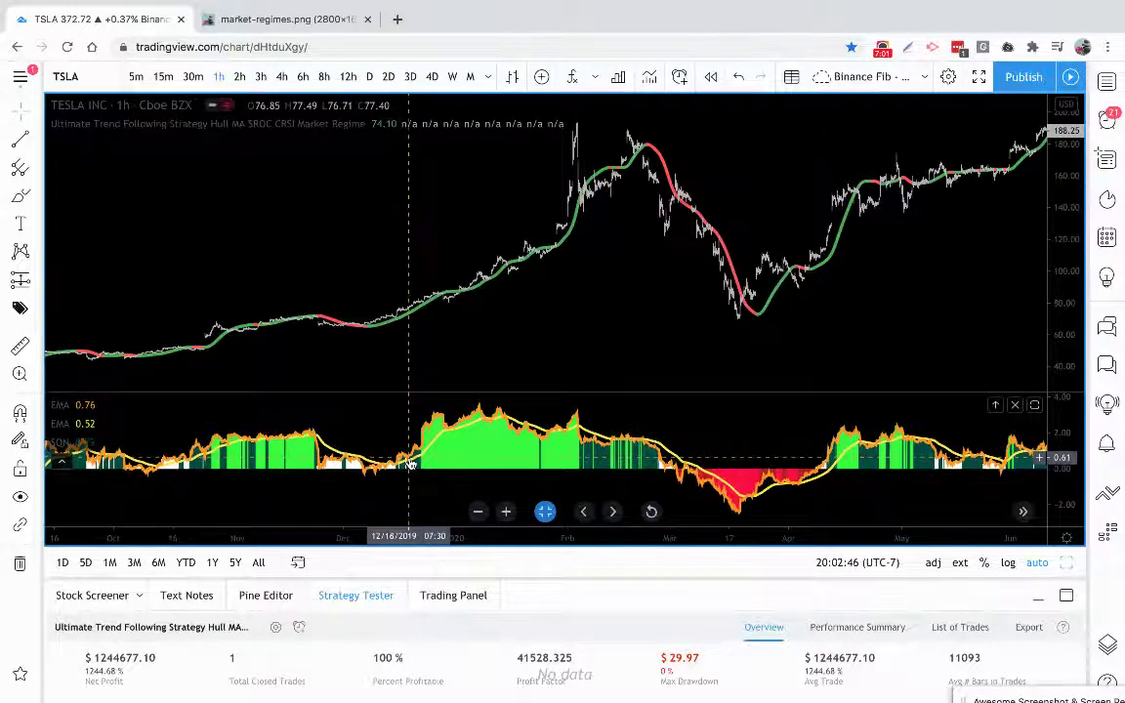
Reopen the strategy inputs, scroll to the Market Regime 1 fields, and apply with Ok
click(402, 125)
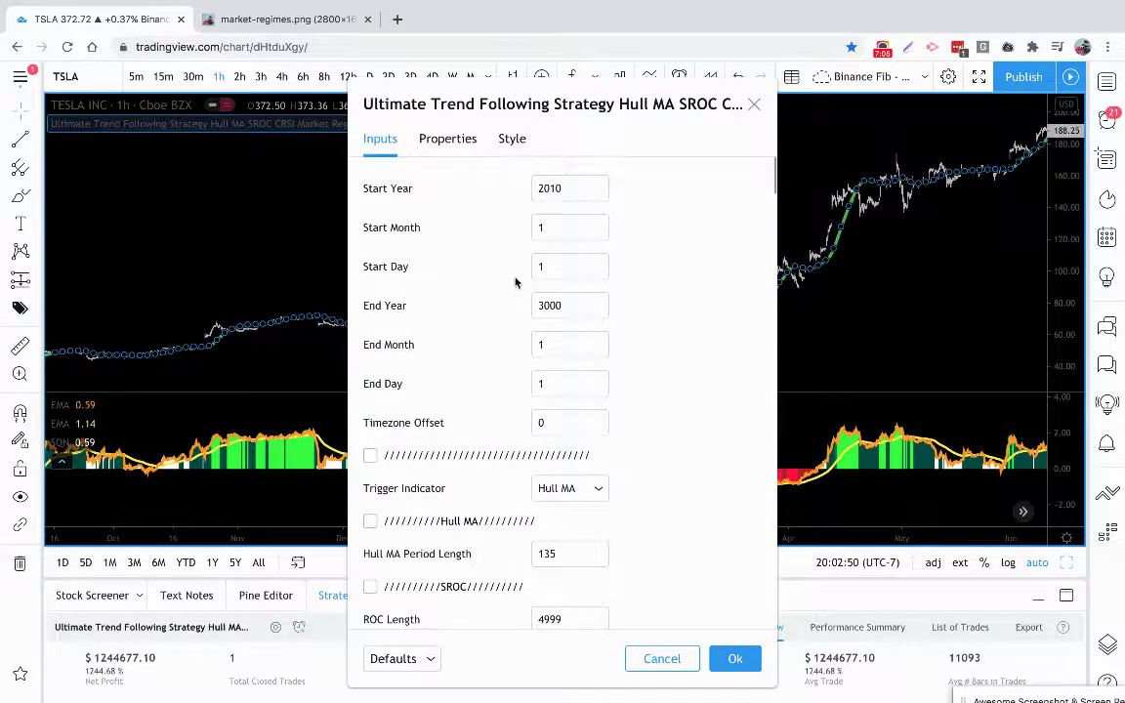
scroll(515, 282, down, 10)
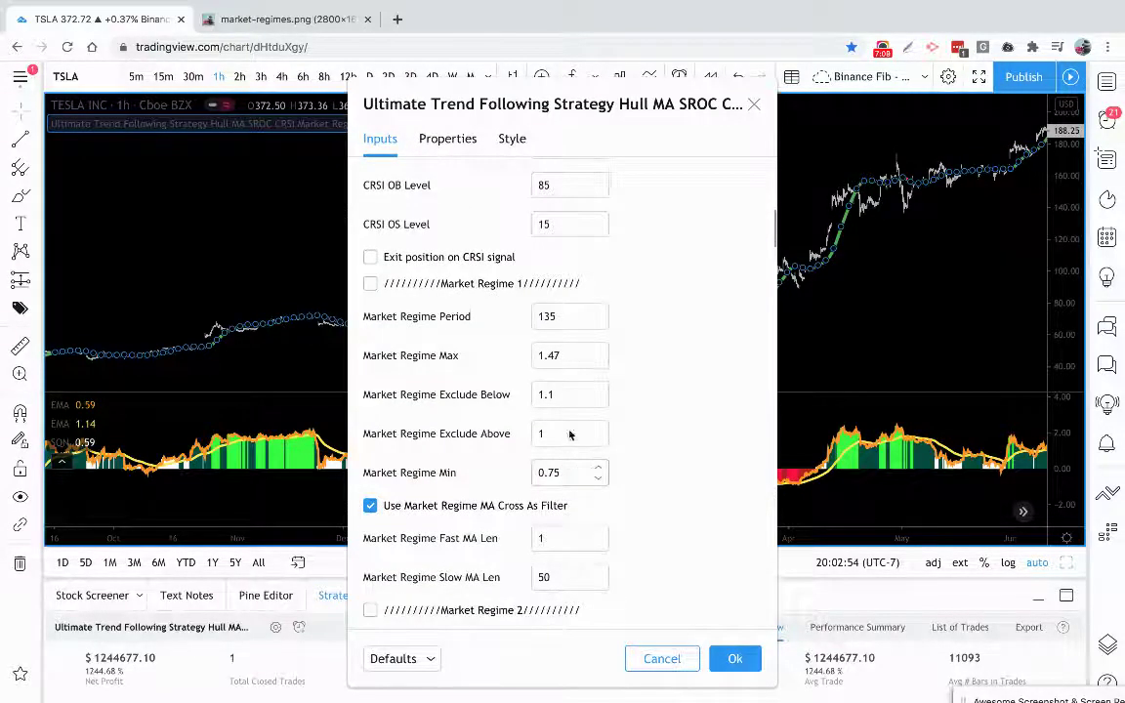
click(734, 658)
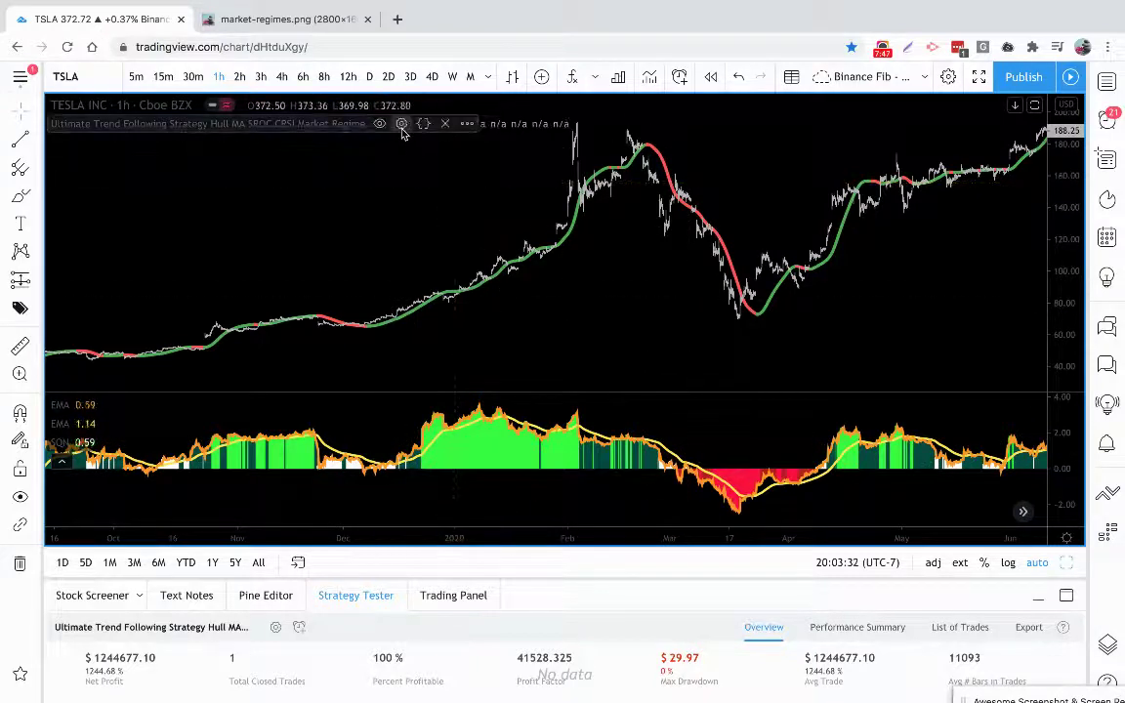
Review the strategy inputs, including Market Regime Period 135, and apply with Ok
click(401, 125)
scroll(472, 281, down, 5)
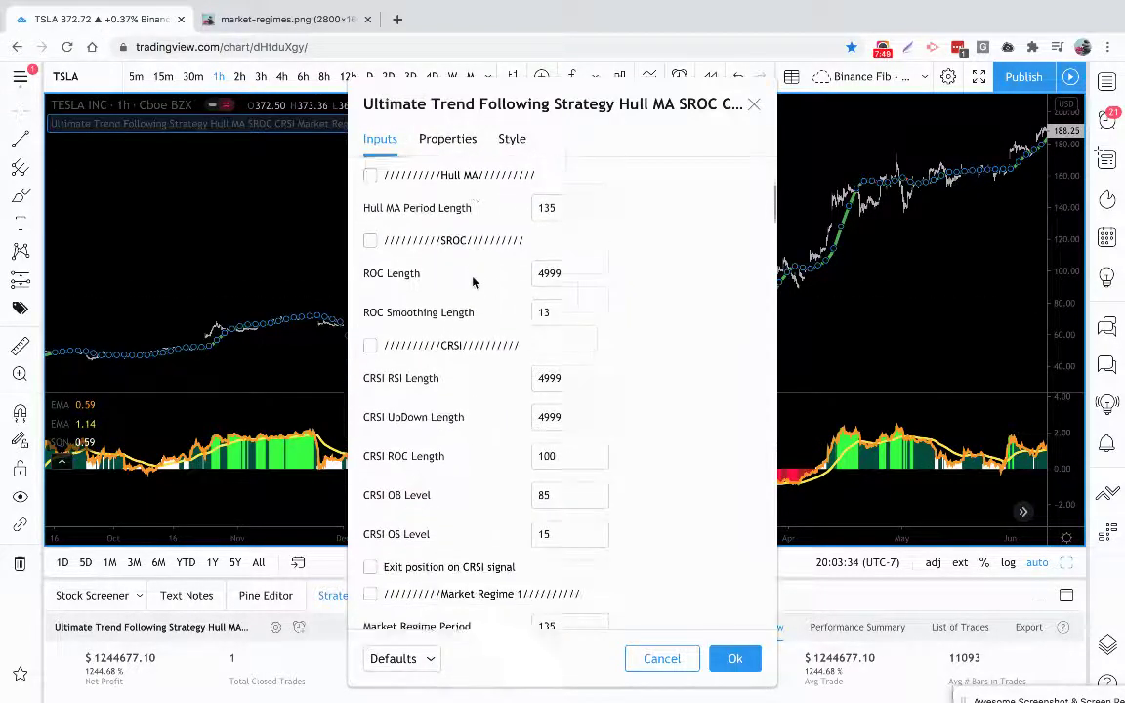
scroll(472, 281, down, 5)
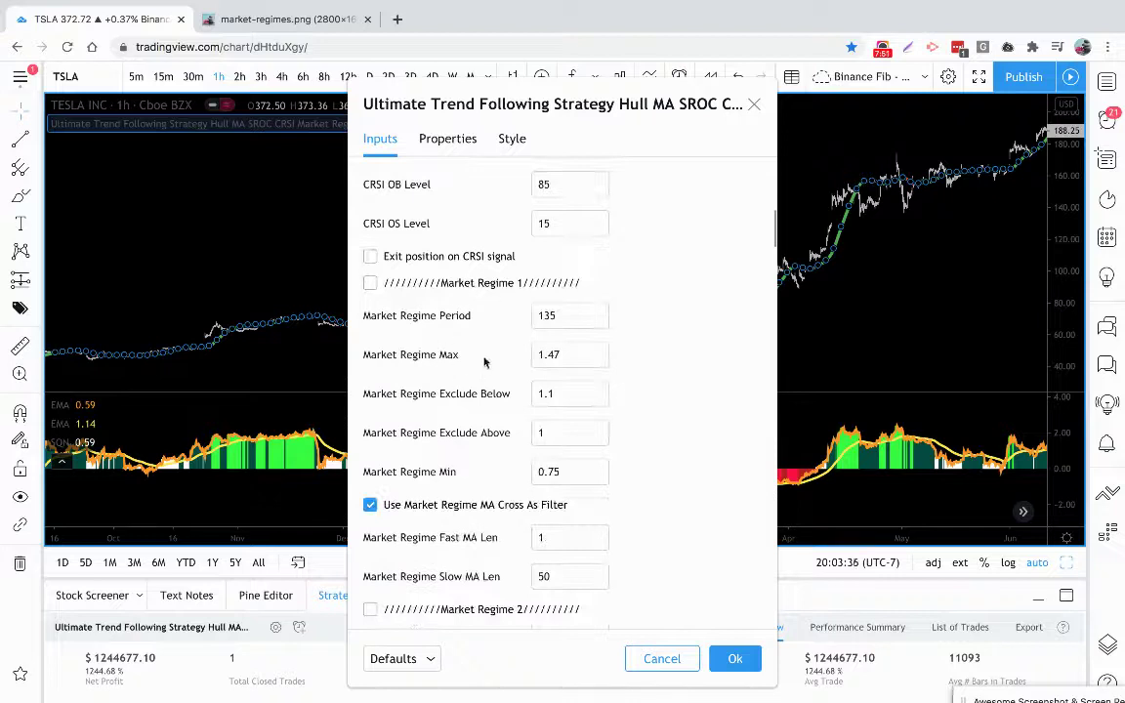
scroll(484, 362, down, 1)
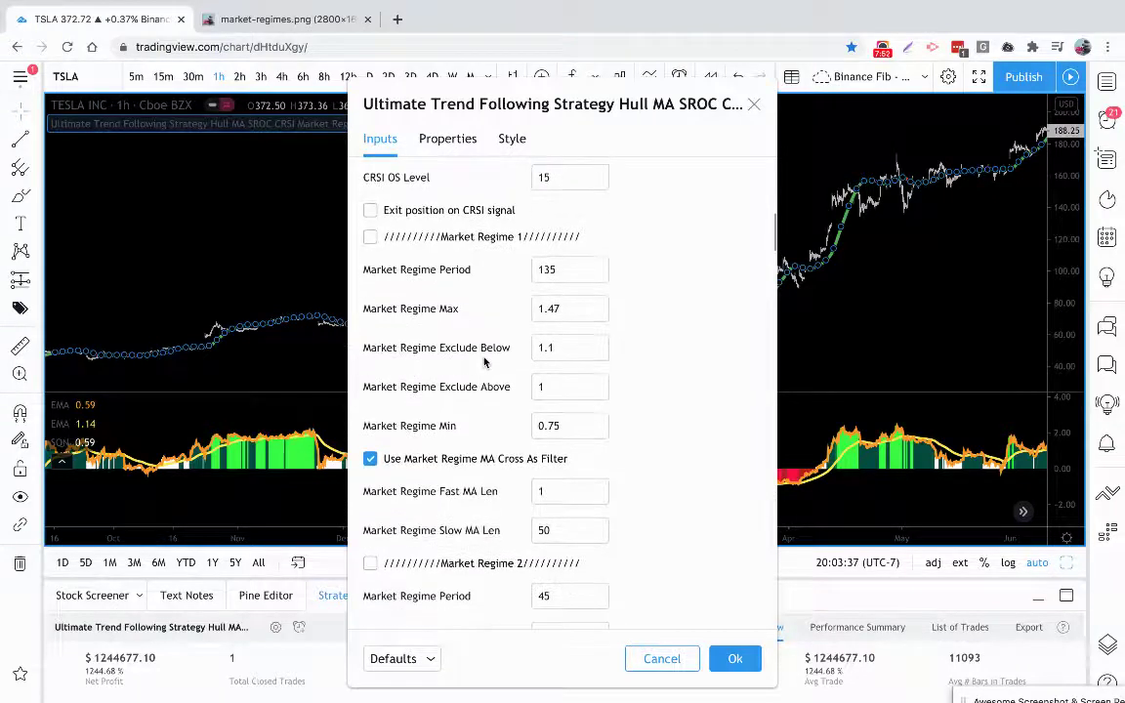
click(555, 268)
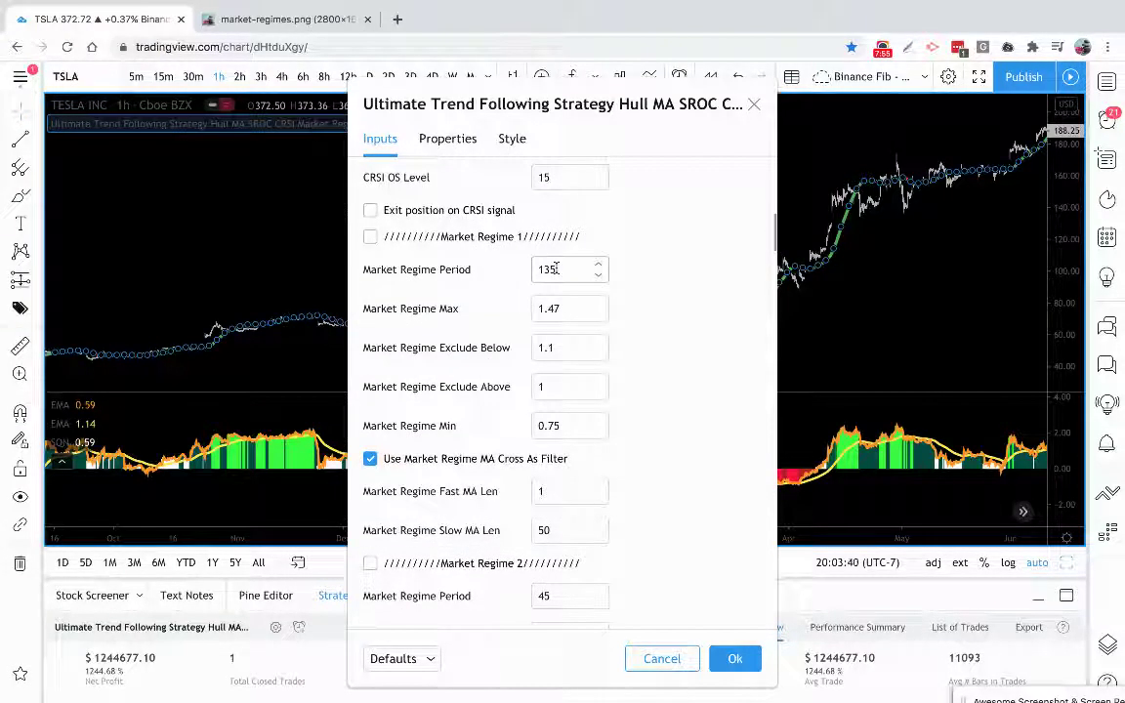
scroll(571, 341, down, 5)
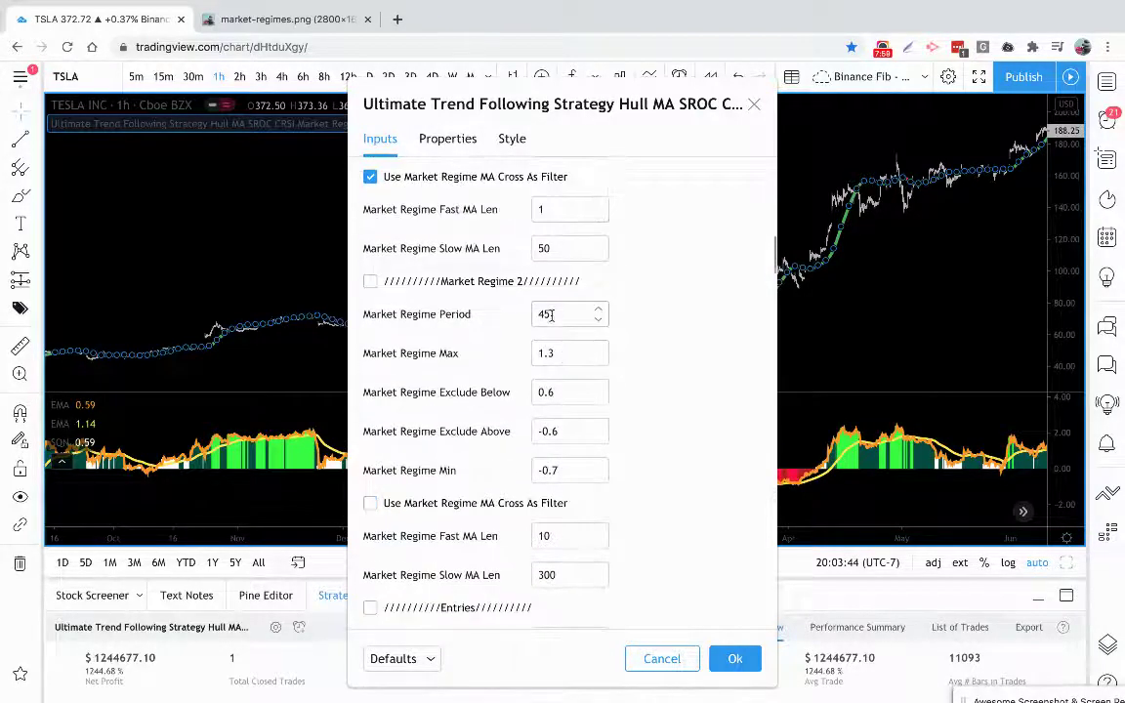
scroll(548, 315, up, 1)
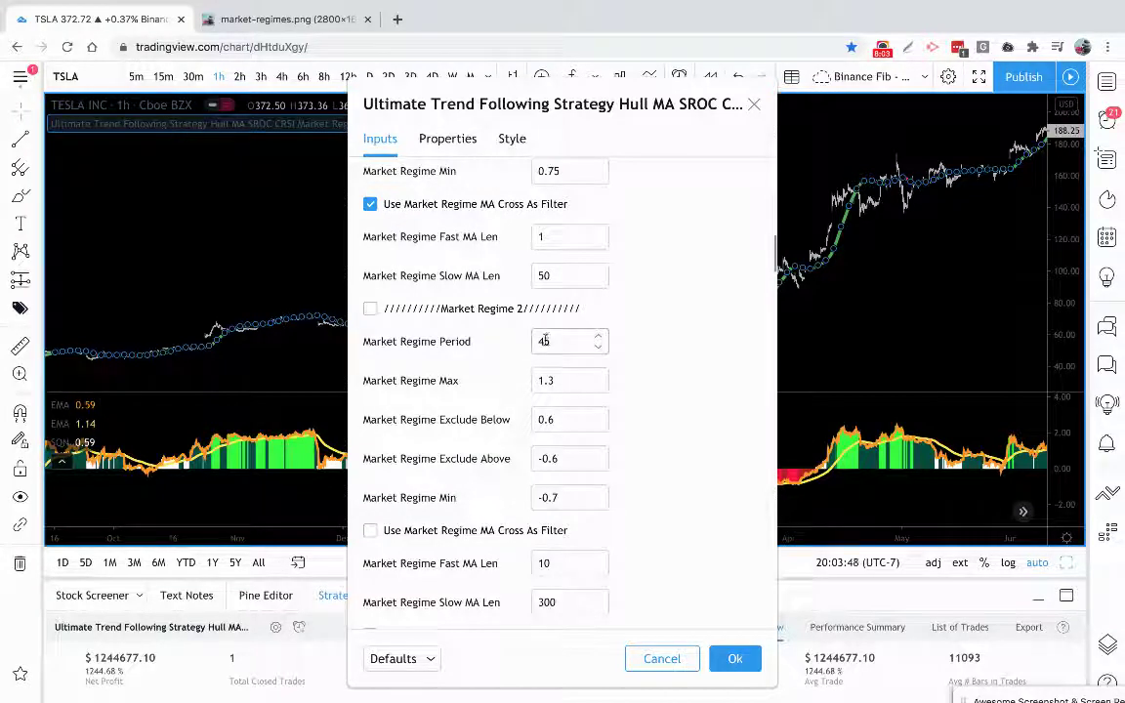
scroll(598, 417, up, 6)
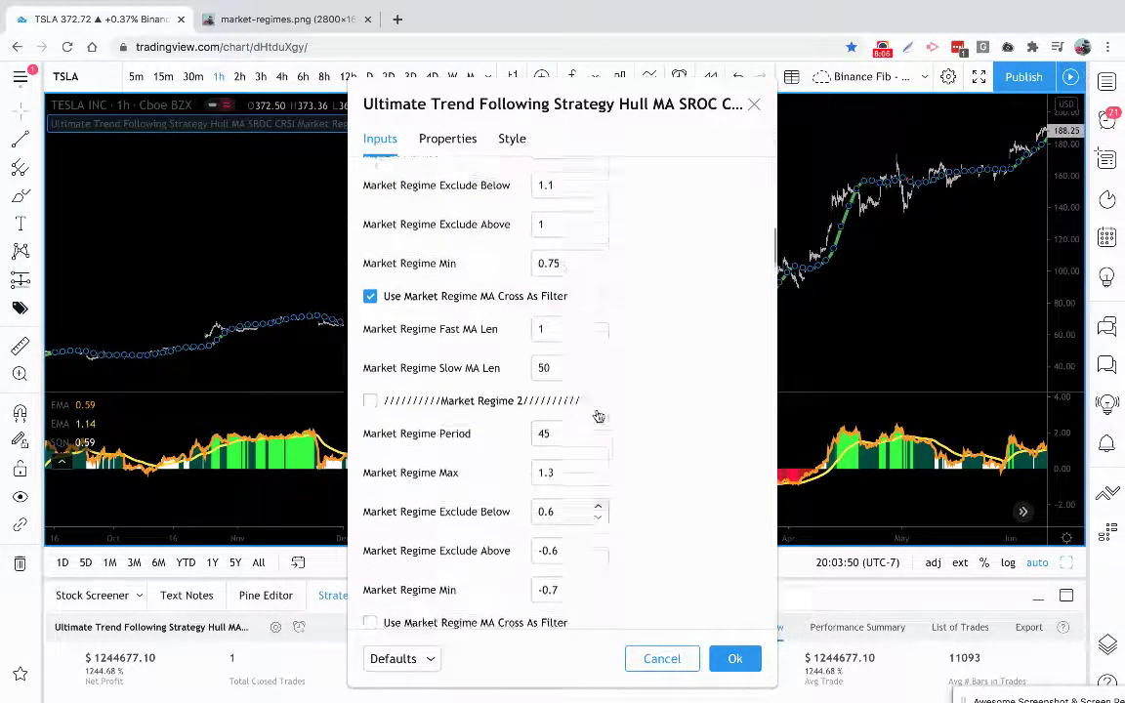
click(744, 664)
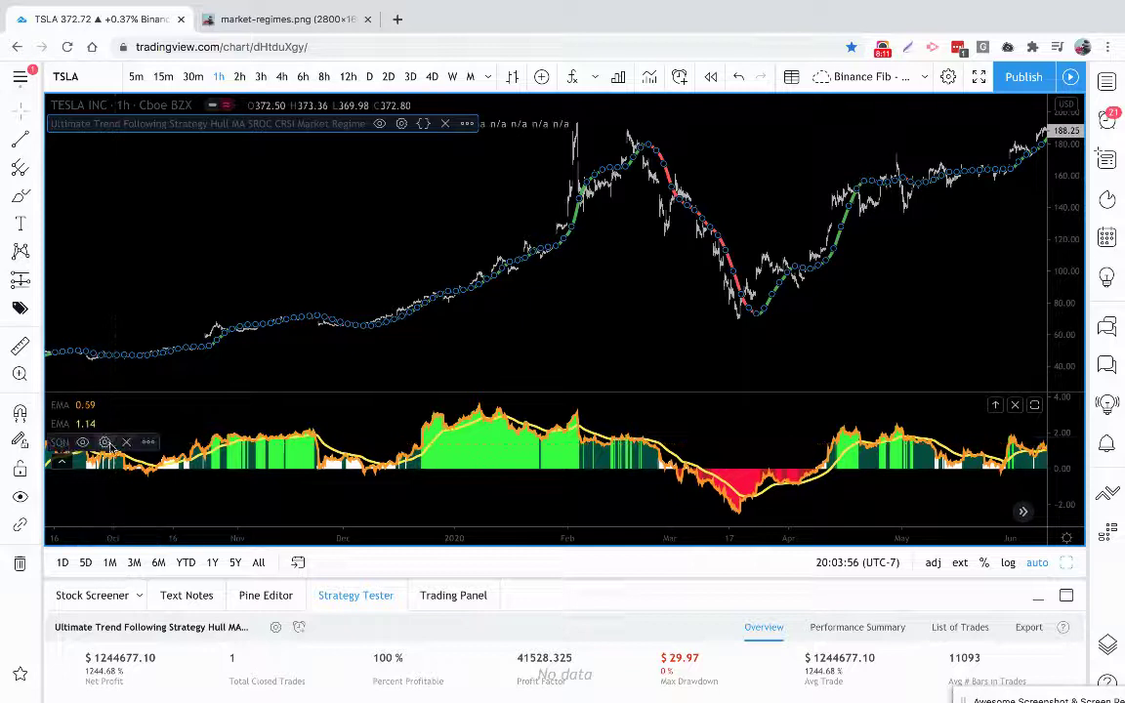
Copy the SQN indicator and paste the duplicate into a new pane
right_click(138, 402)
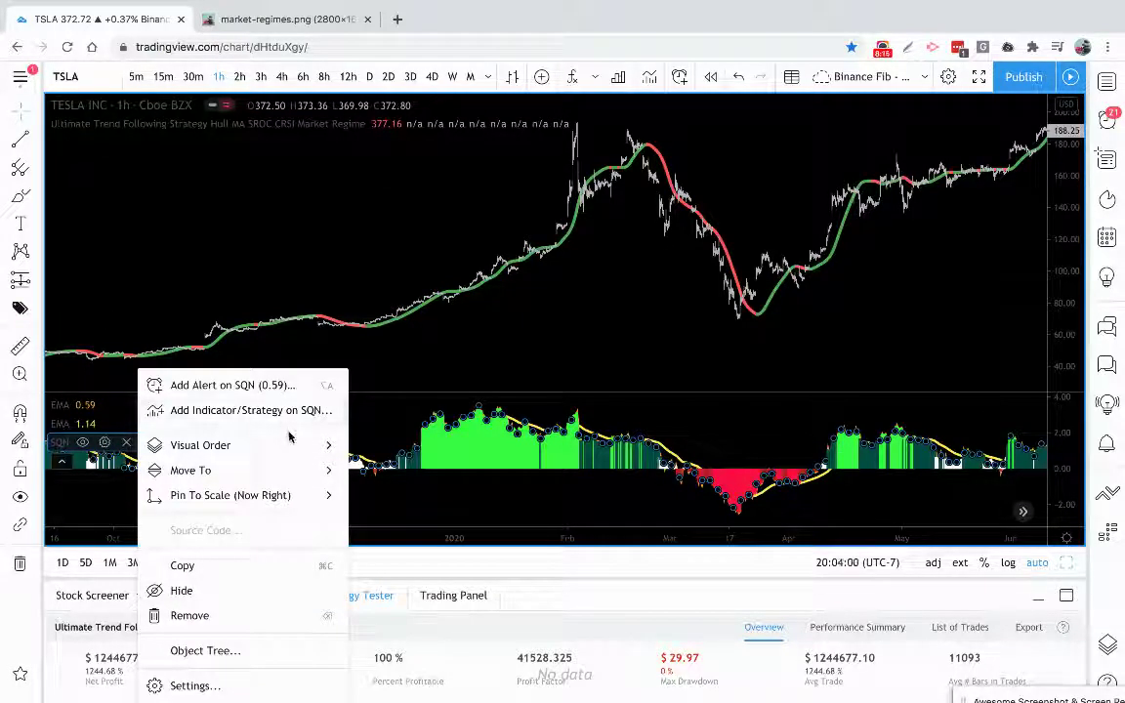
click(249, 564)
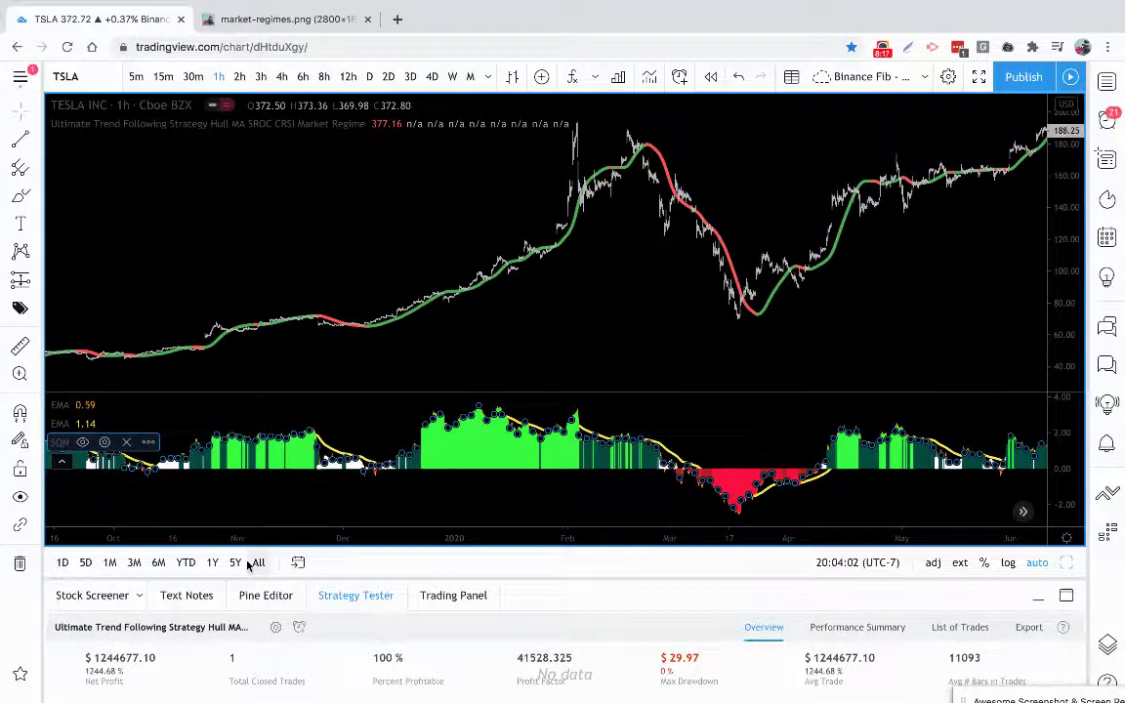
key(ctrl+v)
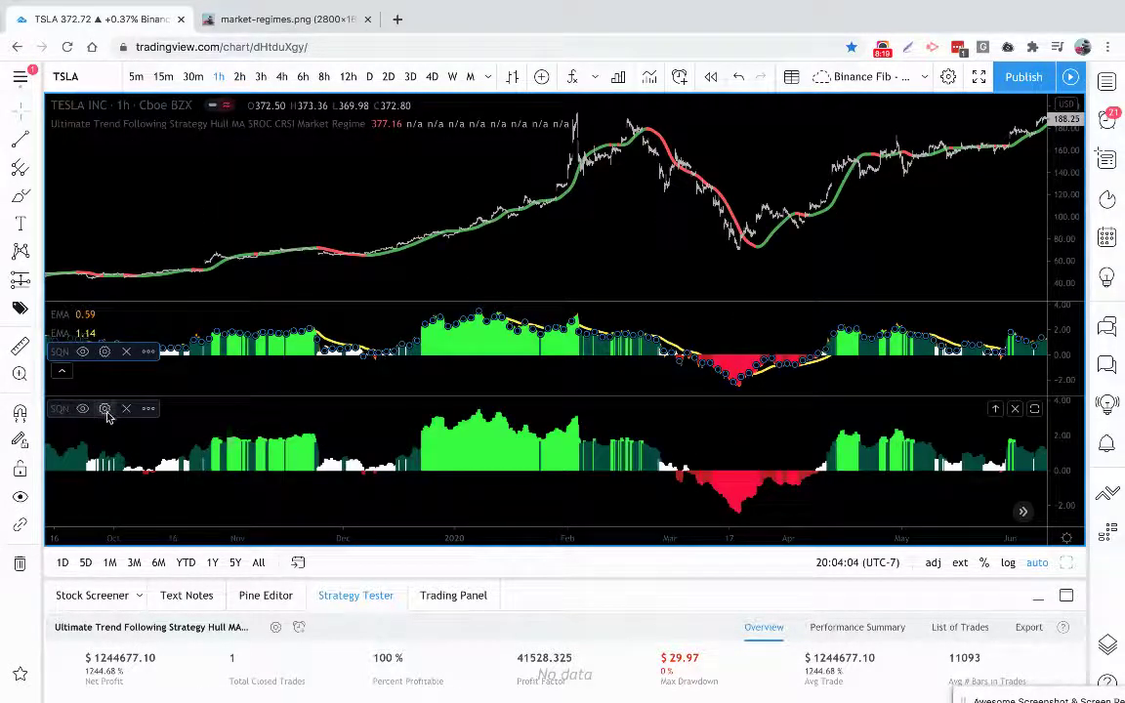
Replace the second SQN's Period of 135 and pan the chart back to earlier dates
click(104, 408)
drag(504, 367, 468, 372)
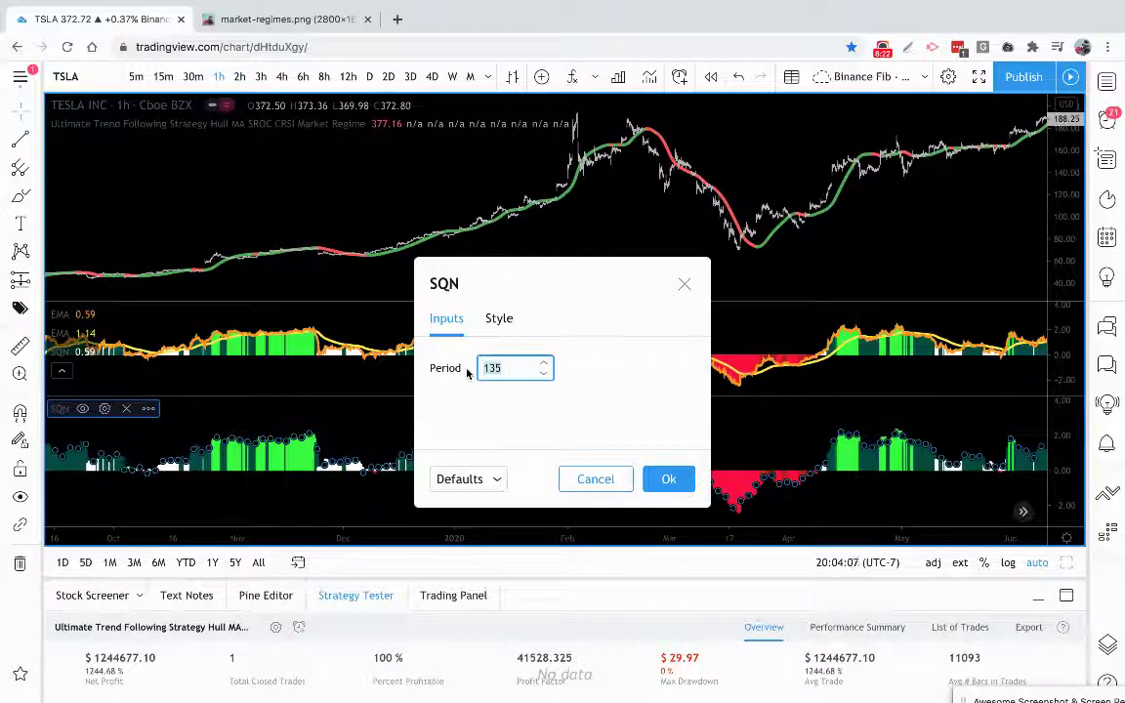
click(661, 479)
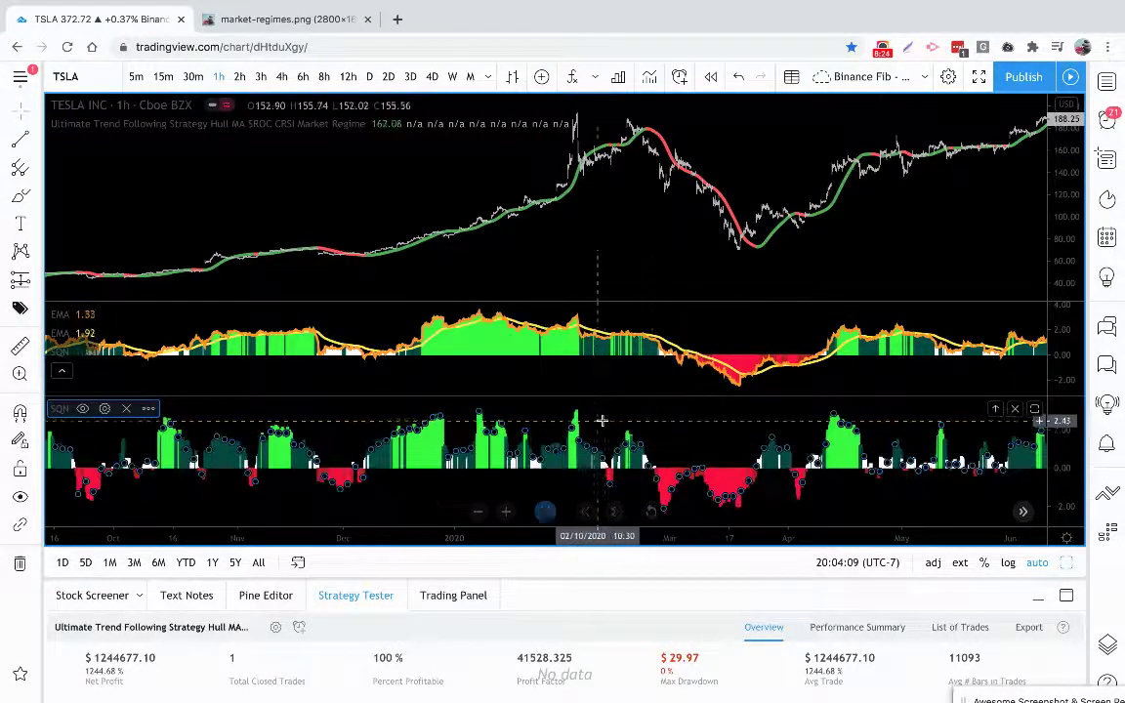
scroll(449, 398, left, 5)
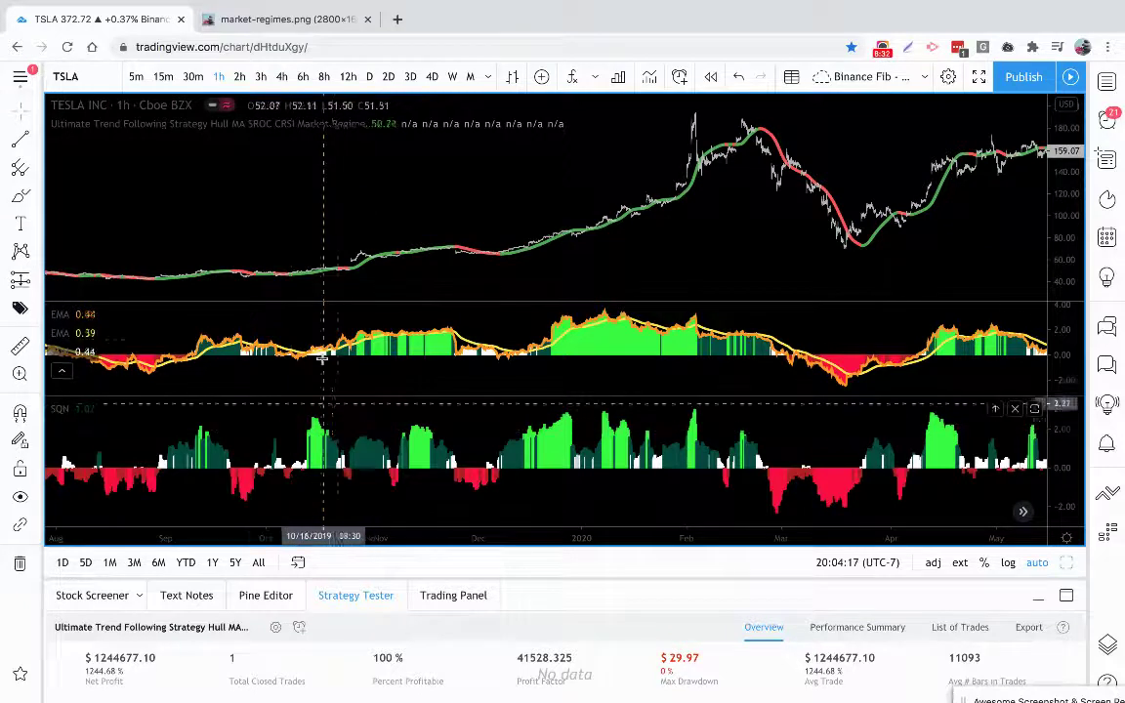
drag(281, 454, 319, 444)
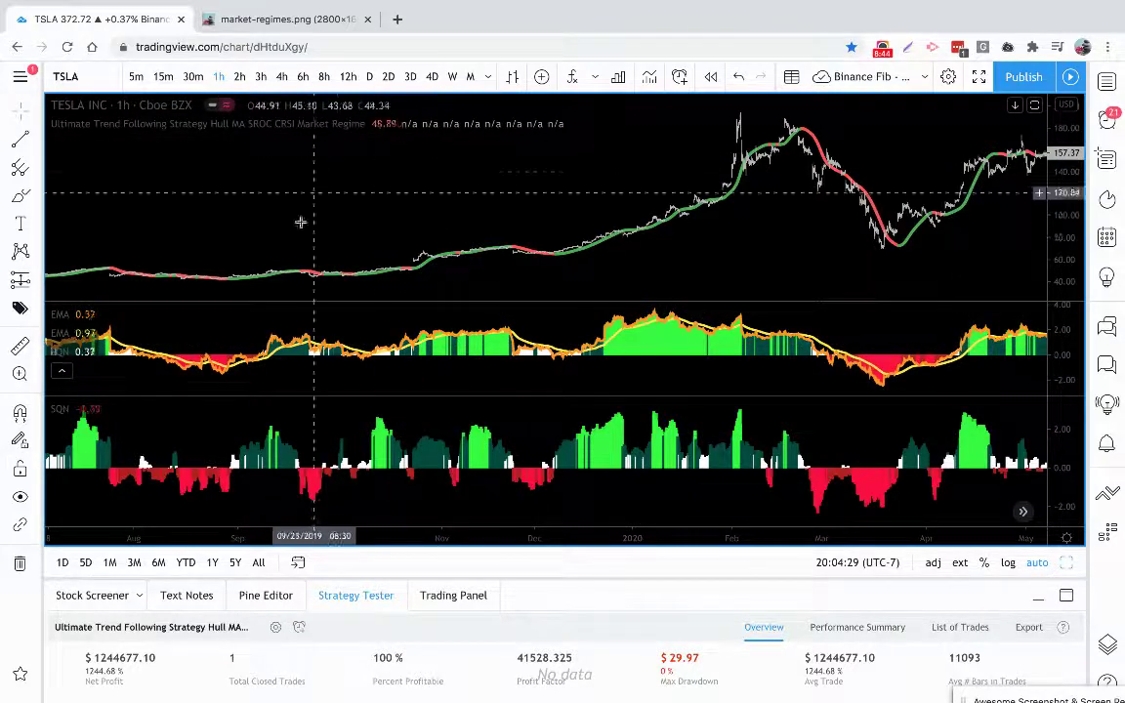
mouse_move(330, 129)
click(403, 123)
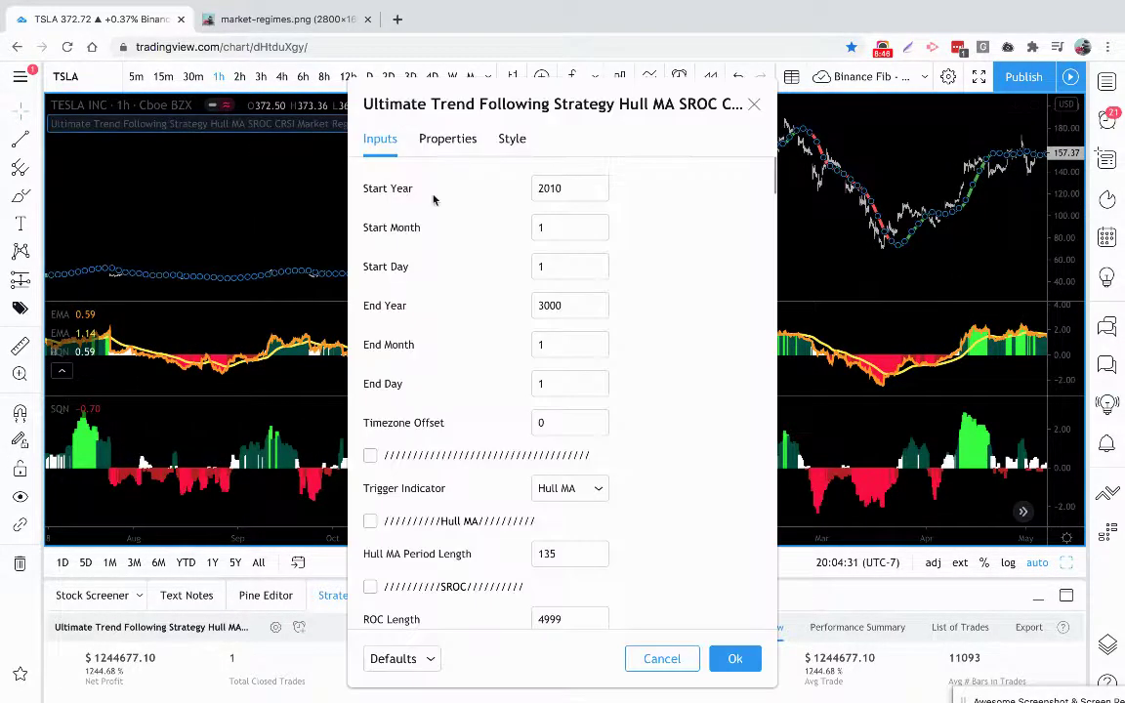
scroll(480, 285, down, 10)
scroll(479, 285, down, 3)
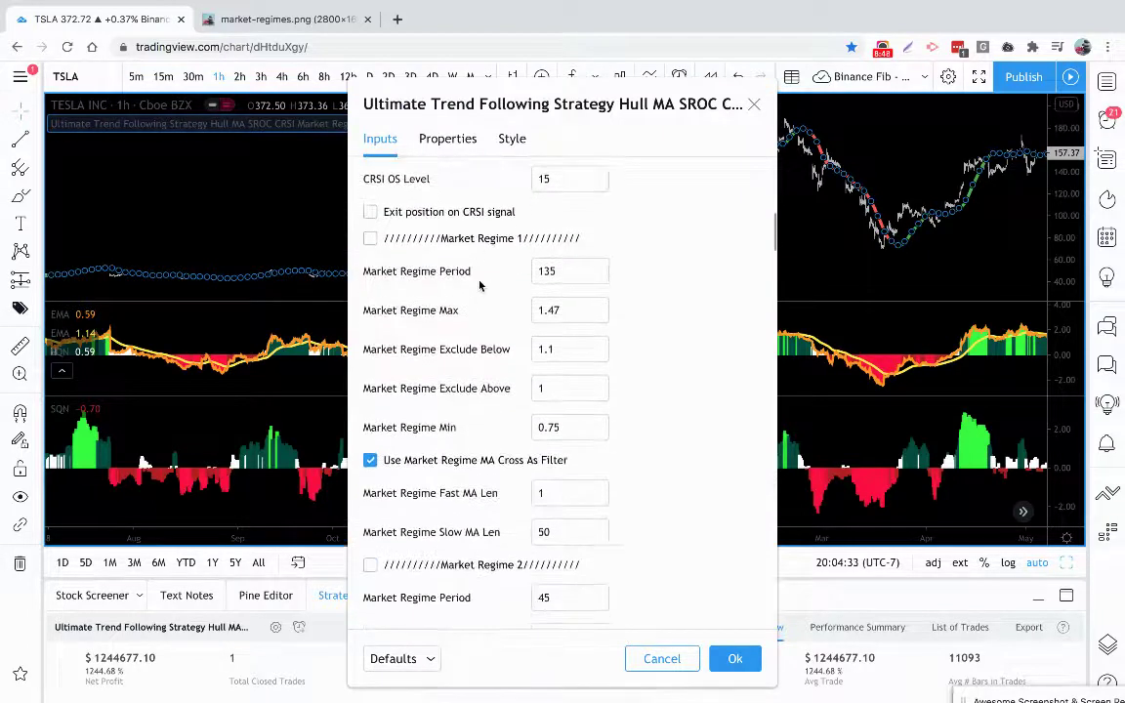
scroll(480, 285, down, 6)
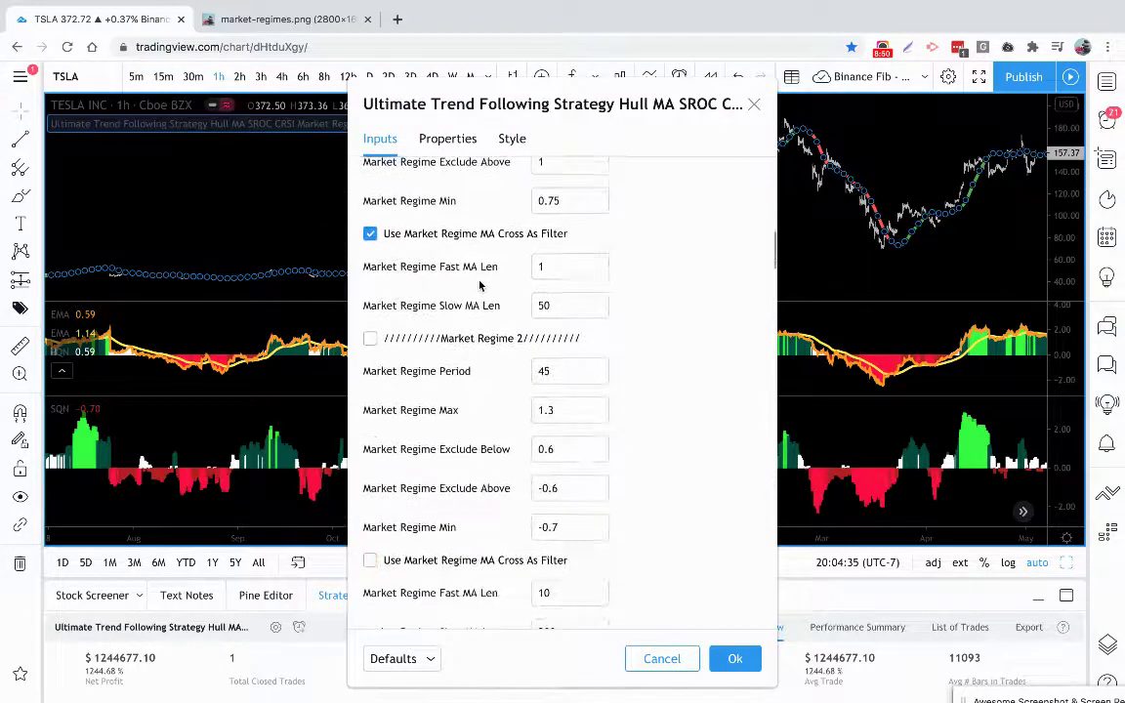
scroll(479, 285, up, 1)
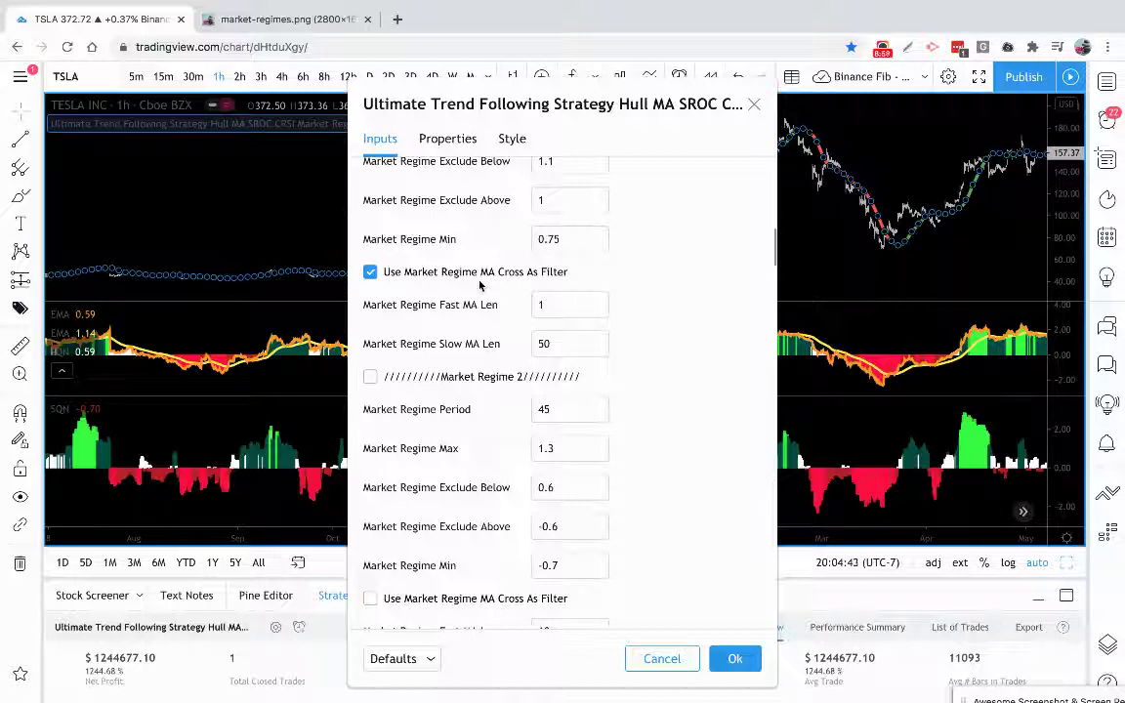
scroll(479, 285, up, 3)
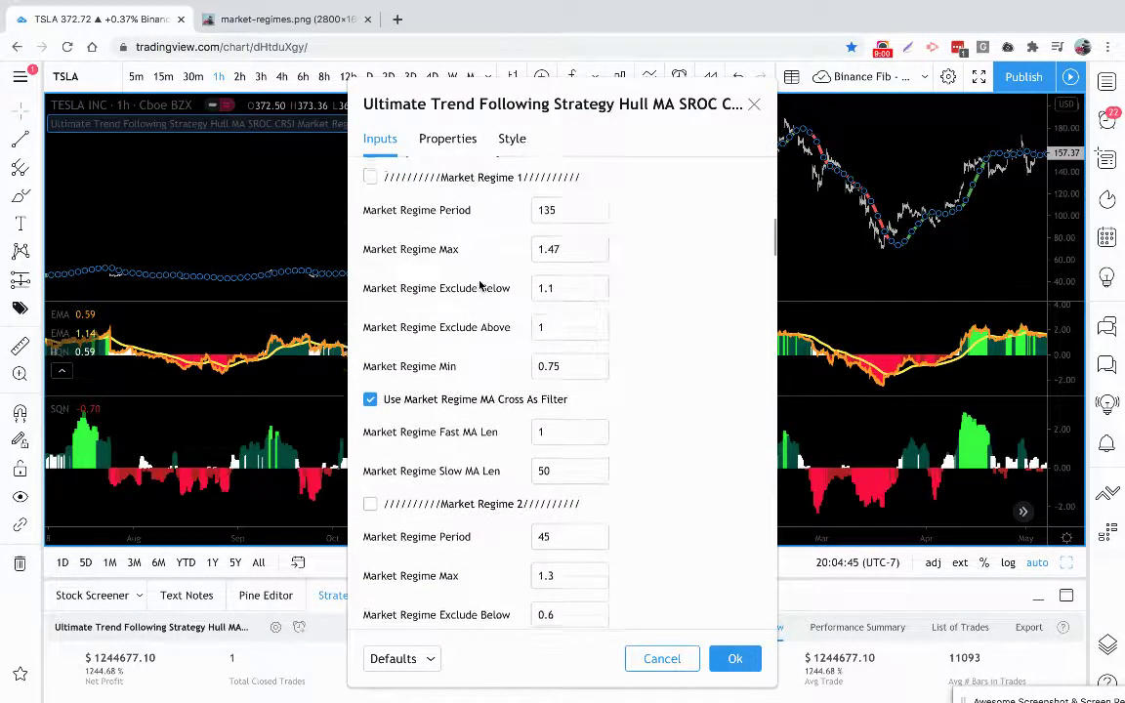
scroll(480, 285, up, 18)
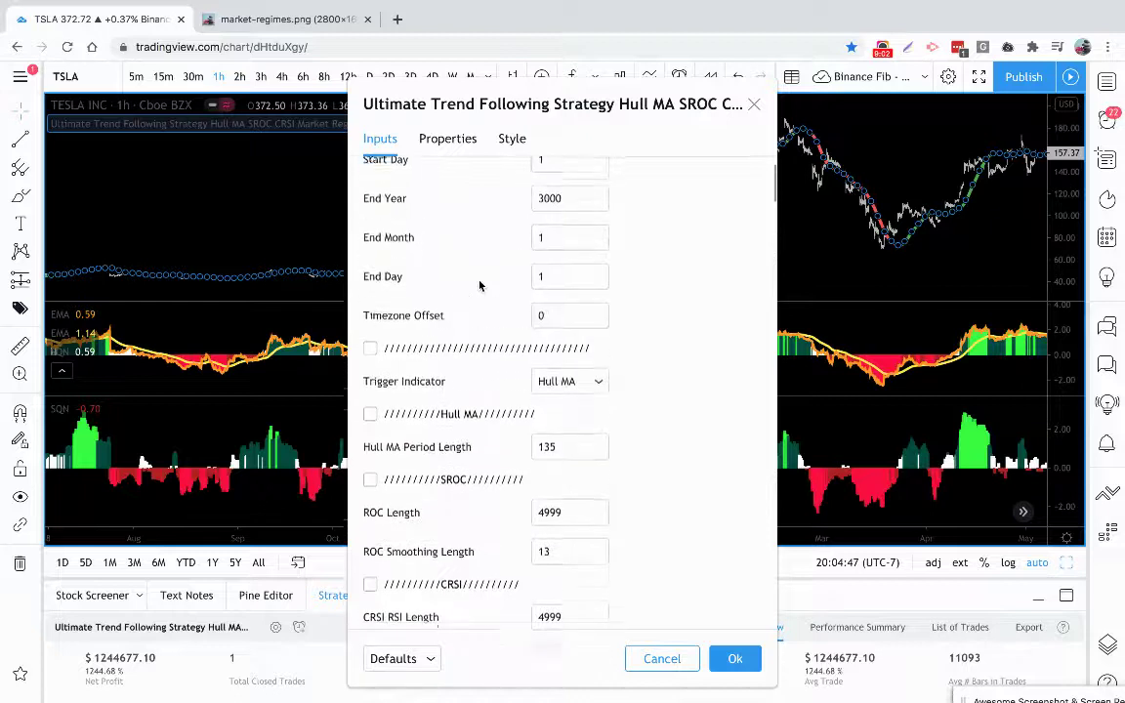
scroll(479, 285, up, 2)
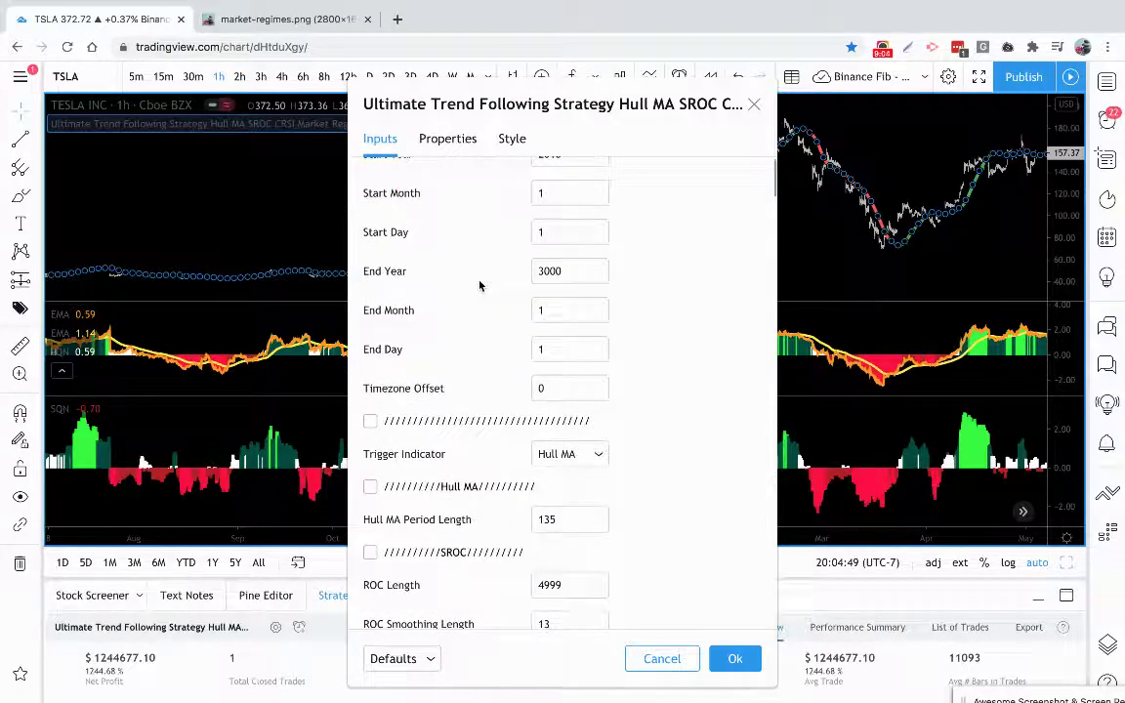
scroll(479, 285, down, 3)
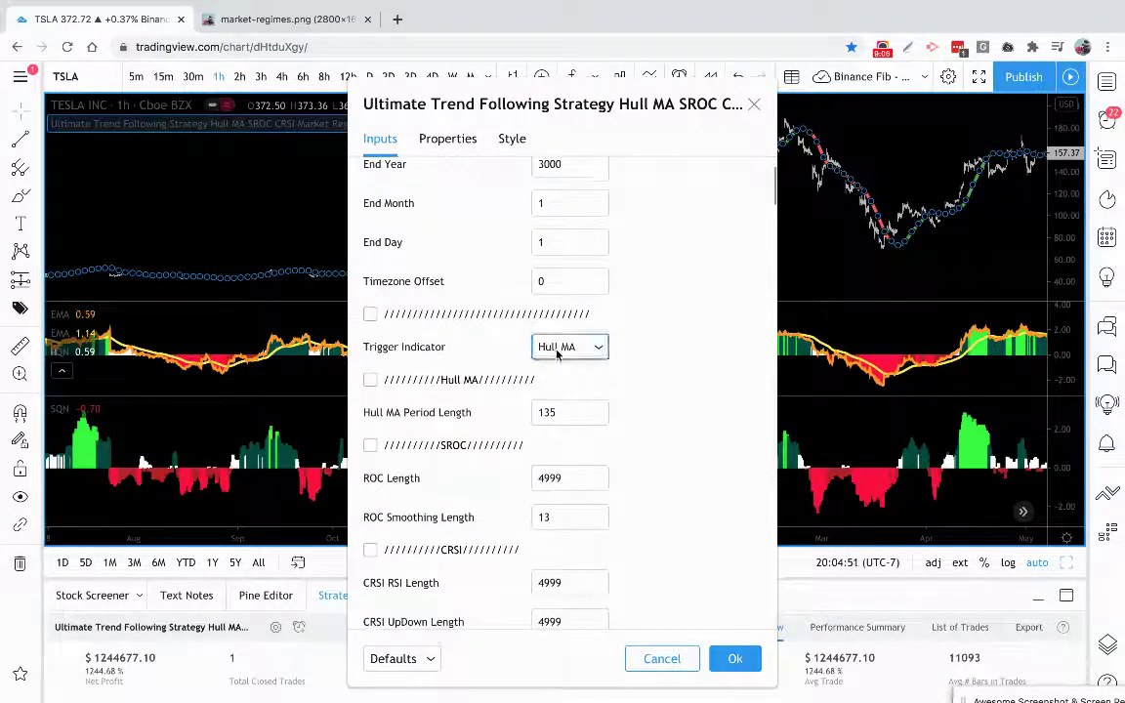
click(558, 350)
click(576, 454)
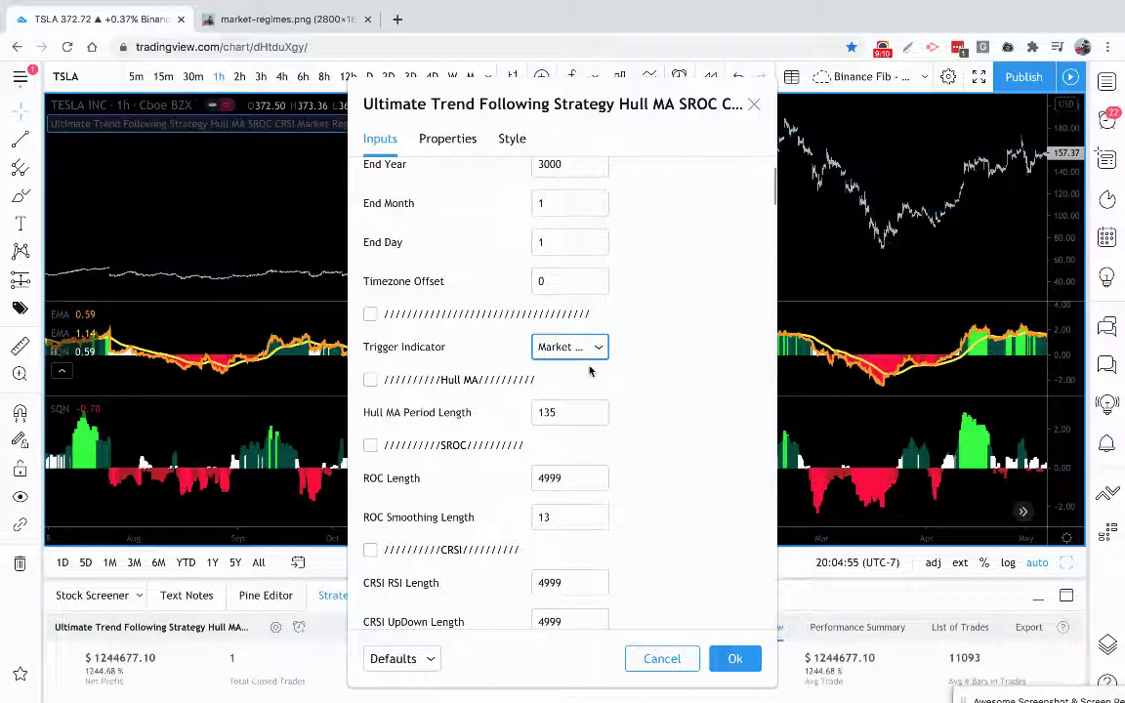
scroll(589, 370, down, 5)
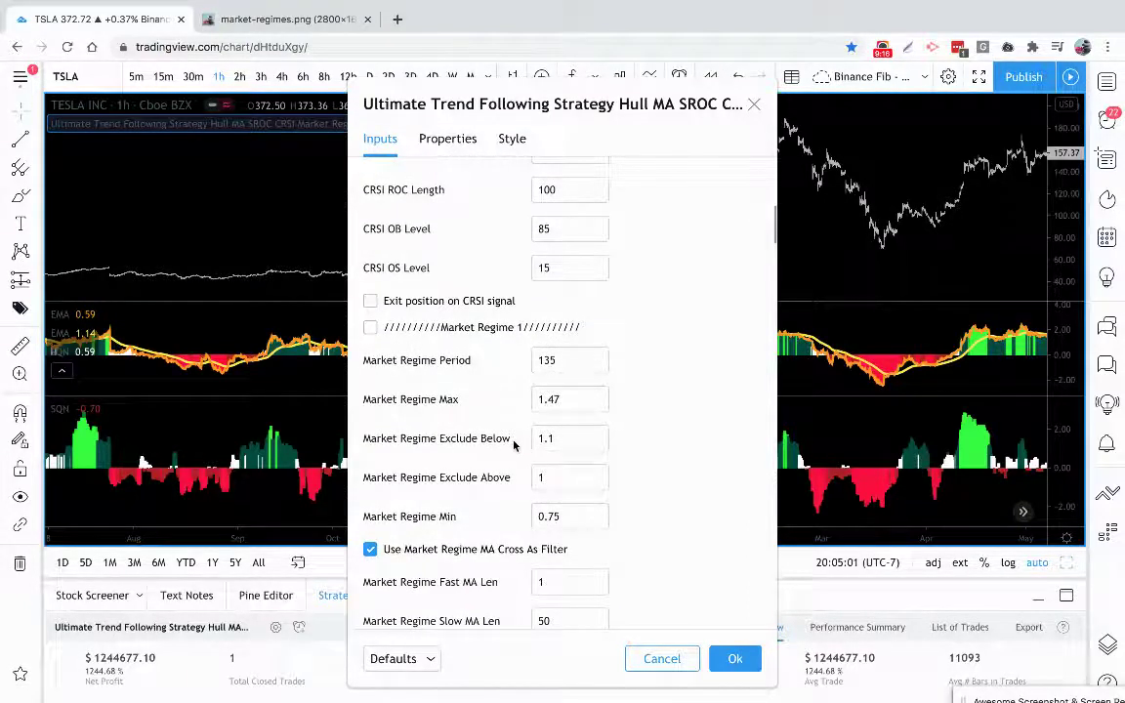
scroll(514, 445, down, 1)
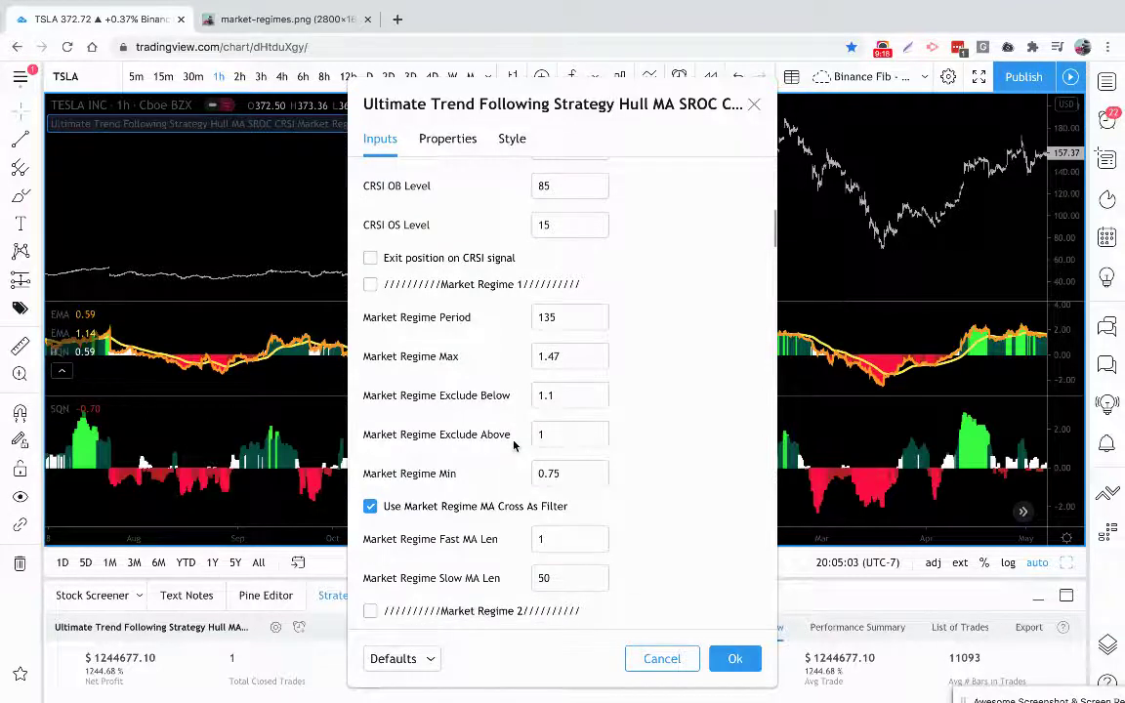
scroll(514, 445, up, 15)
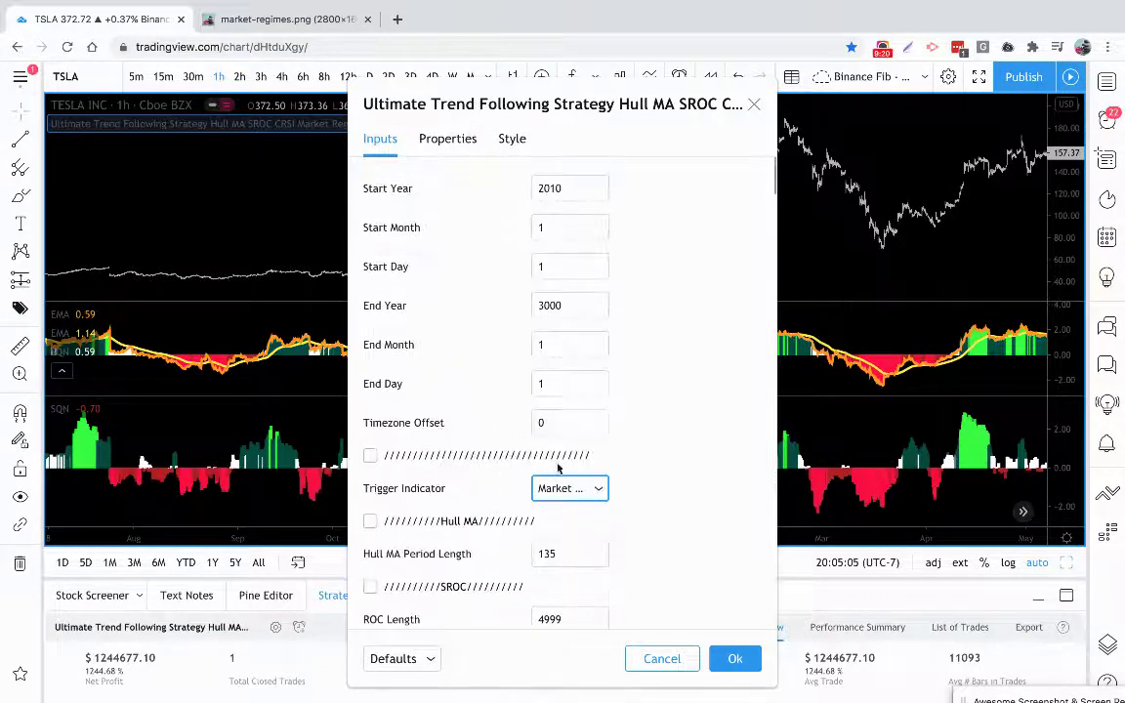
scroll(558, 469, down, 10)
scroll(474, 316, up, 2)
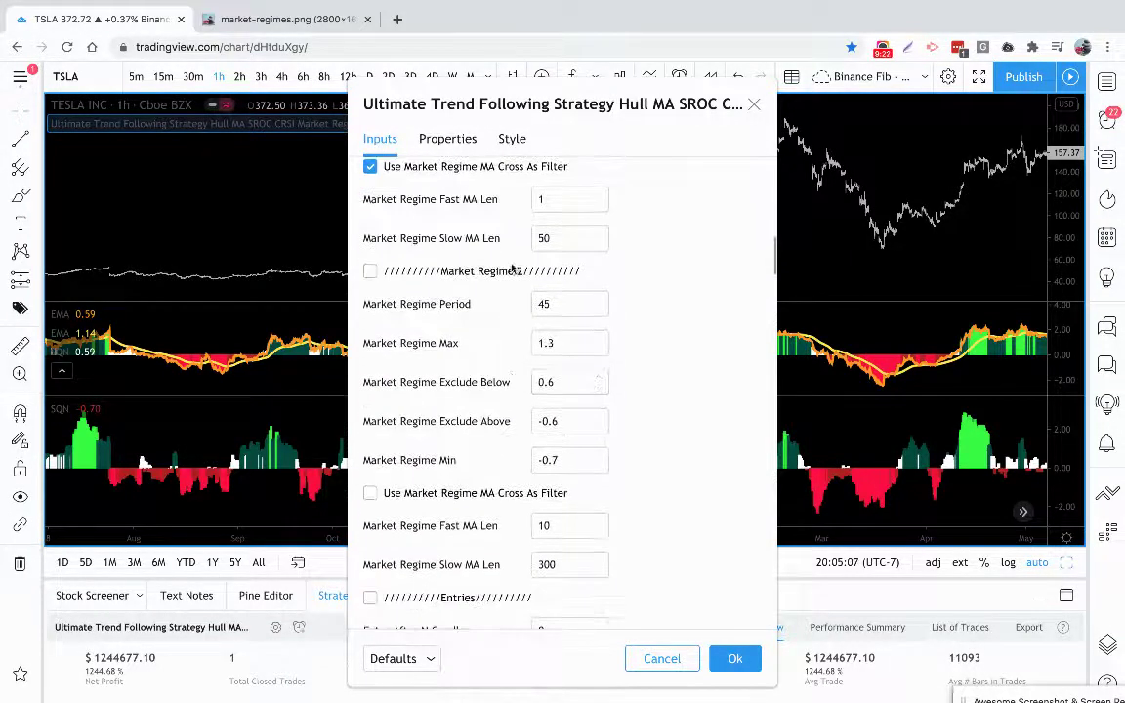
scroll(535, 465, up, 8)
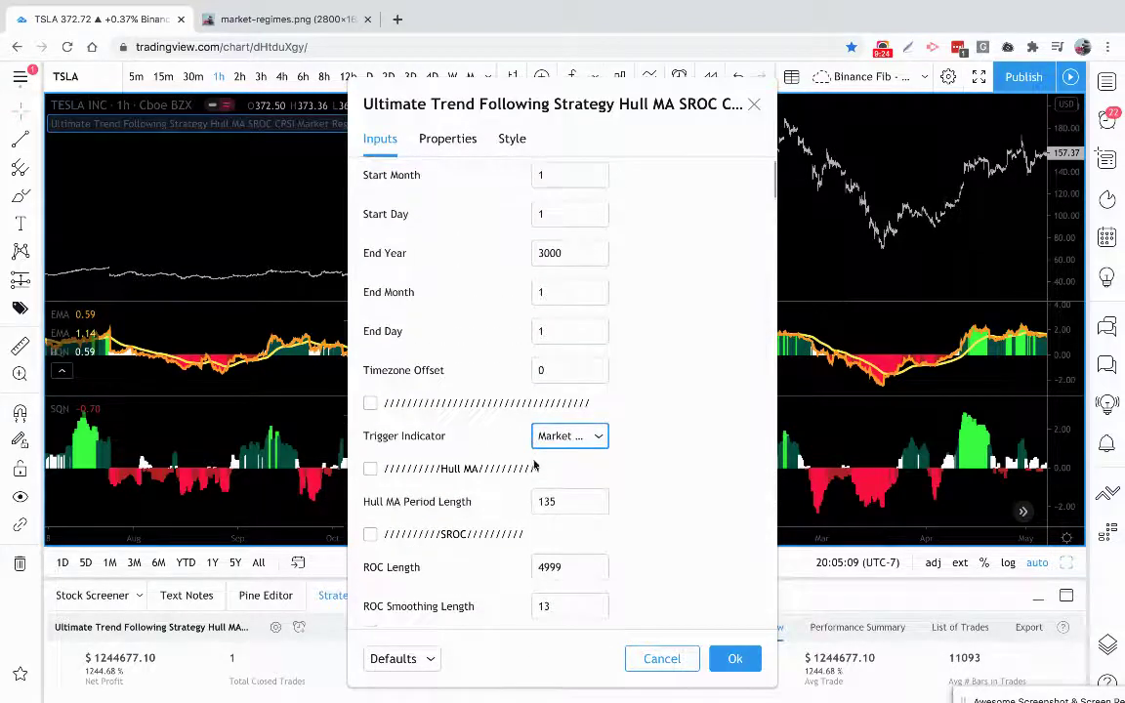
click(560, 439)
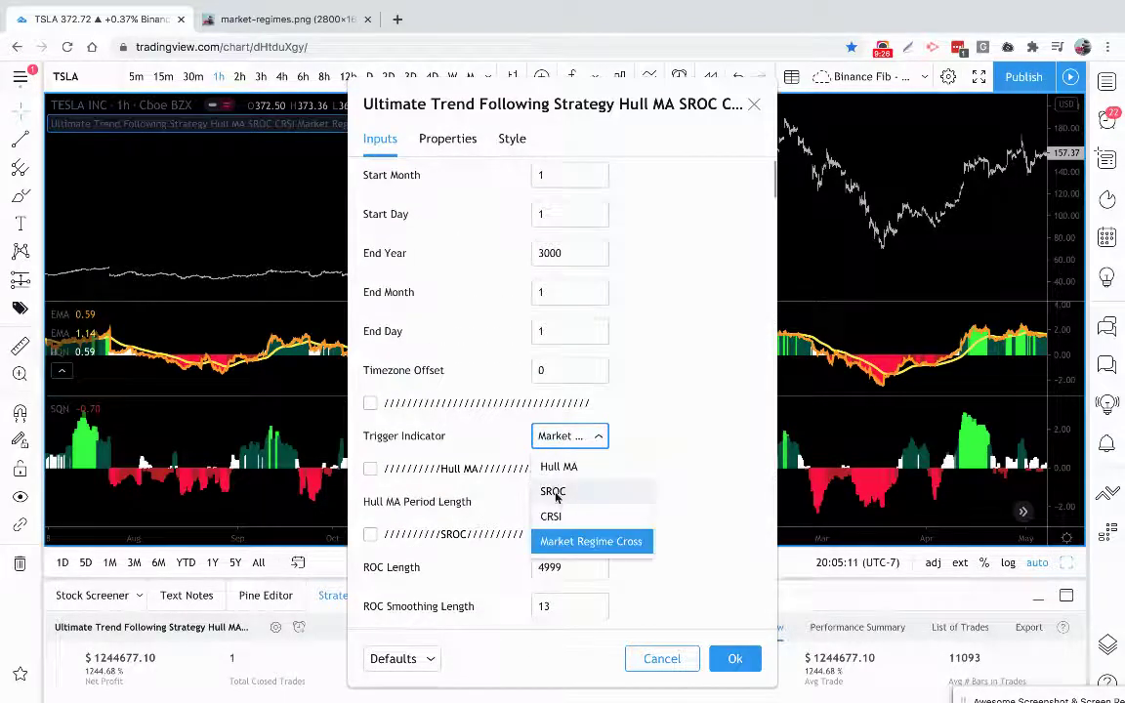
click(567, 466)
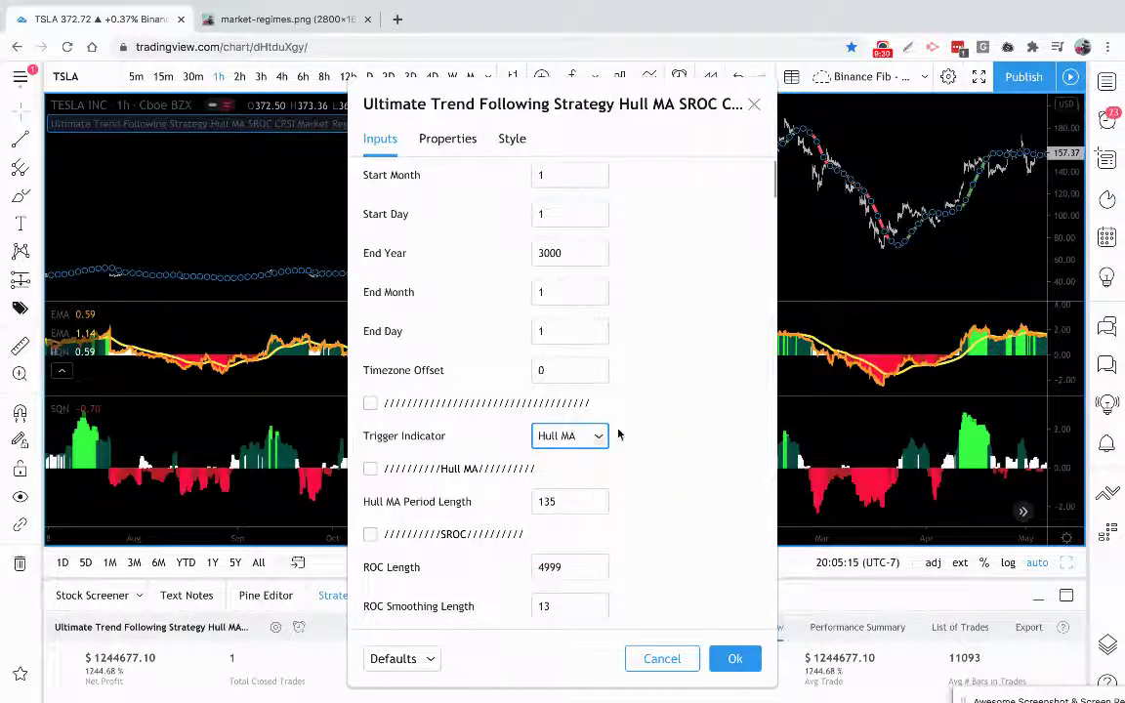
Try SROC, then CRSI, as the strategy's trigger indicator
scroll(618, 434, down, 7)
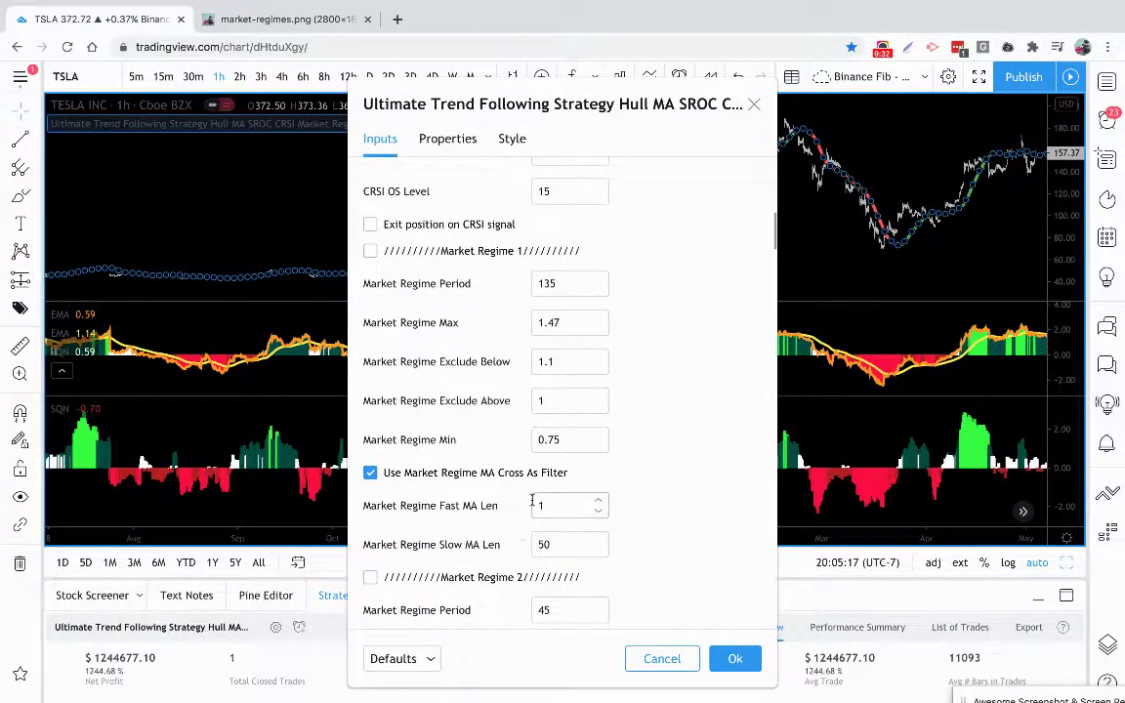
scroll(534, 503, up, 5)
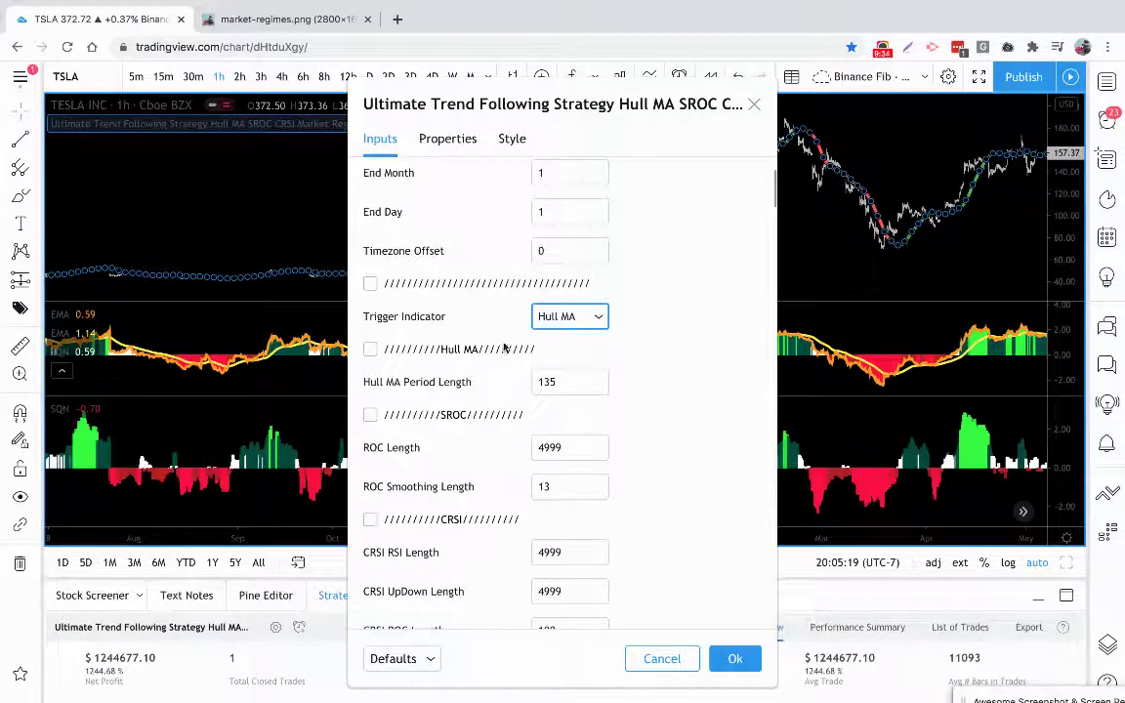
click(601, 320)
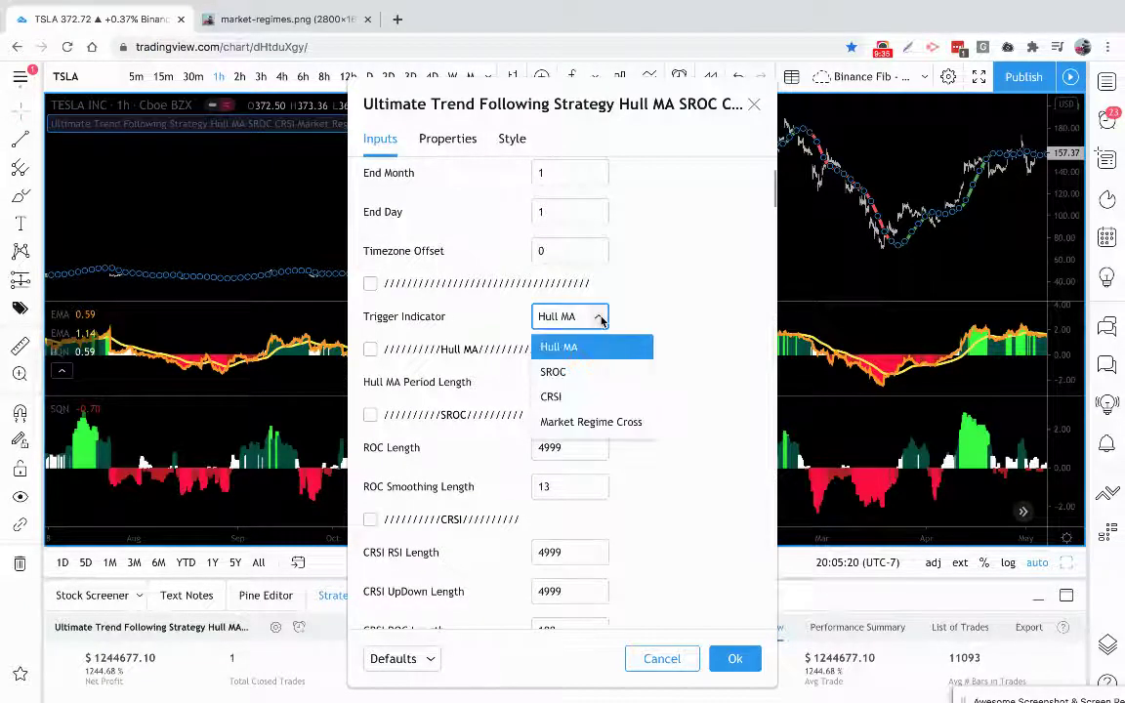
click(589, 371)
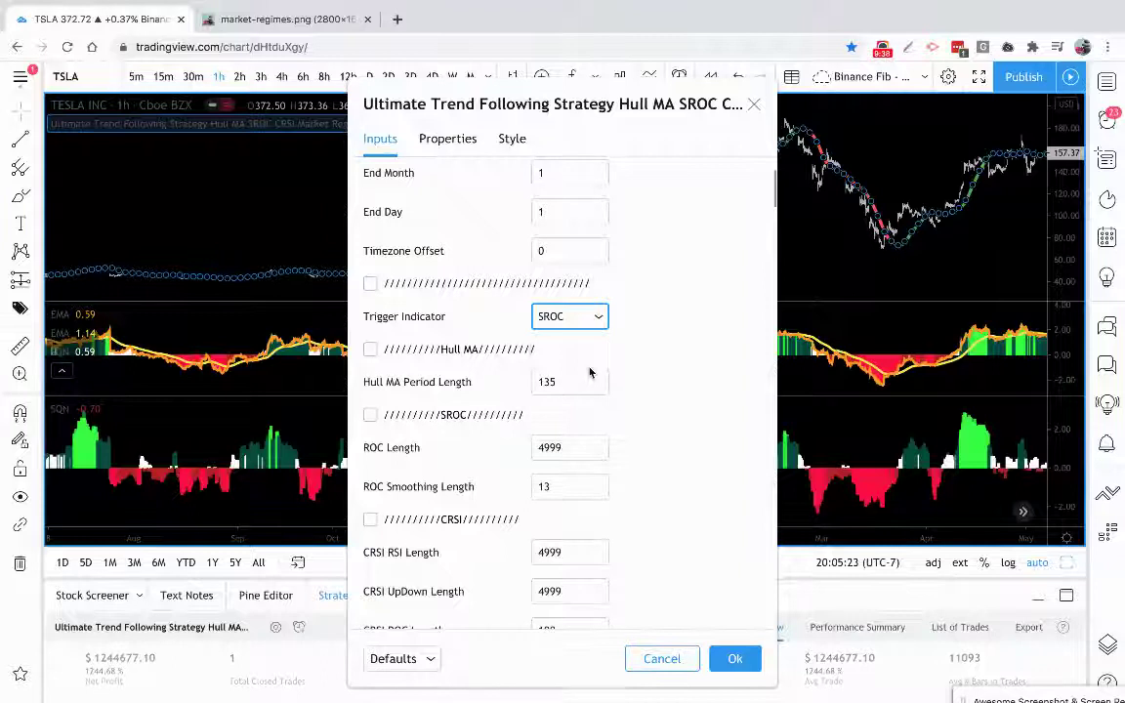
click(603, 318)
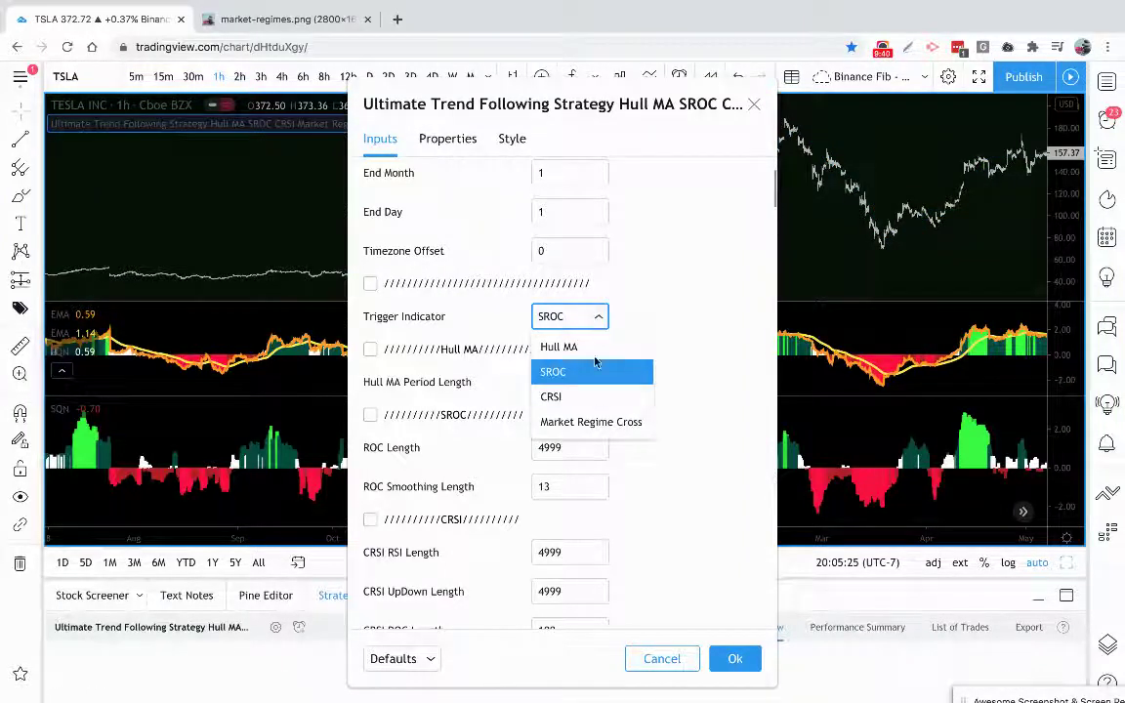
click(582, 398)
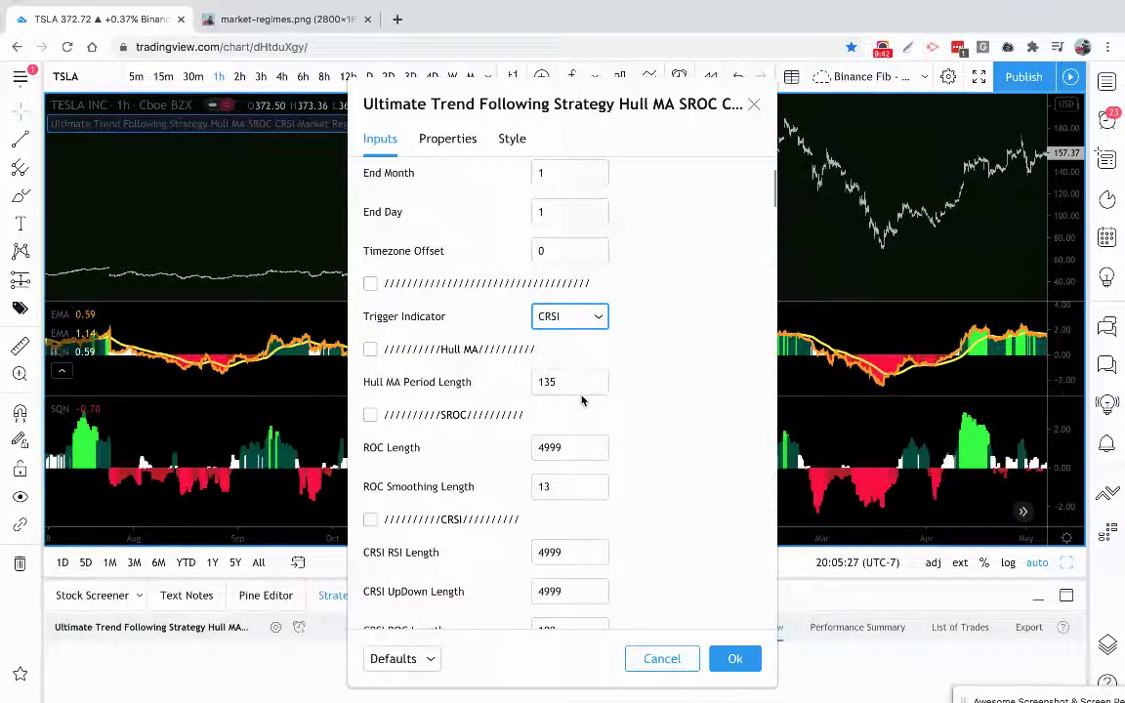
Settle on Market Regime Cross as the trigger indicator
scroll(620, 339, down, 7)
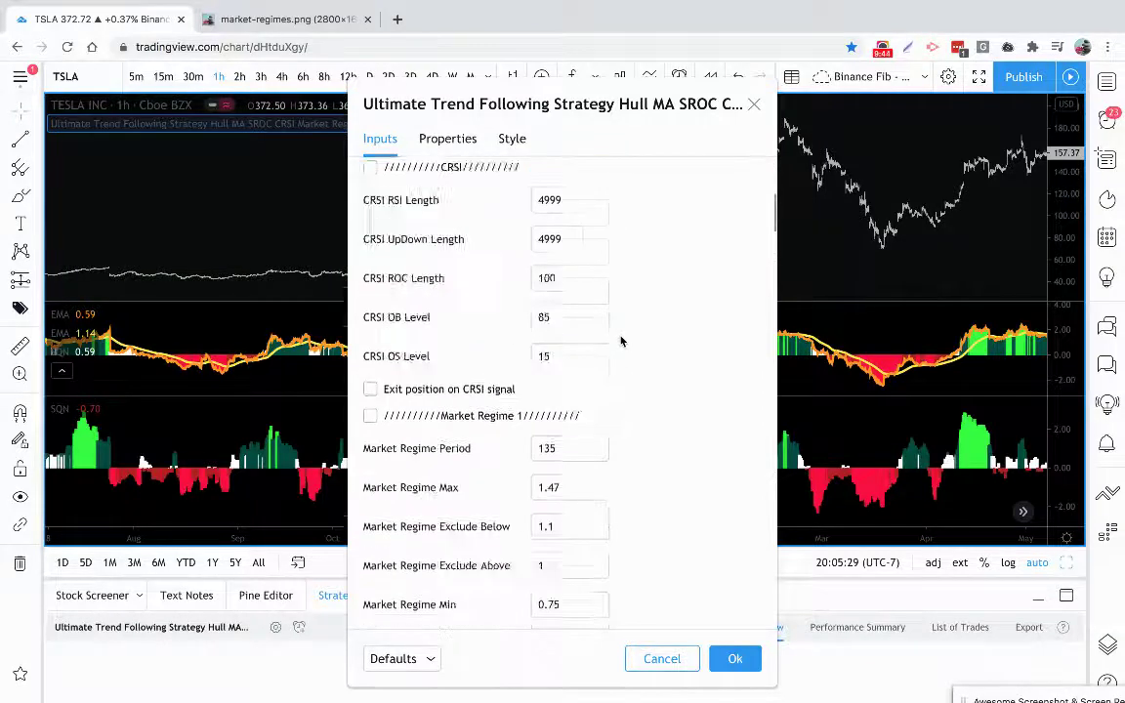
scroll(620, 341, down, 1)
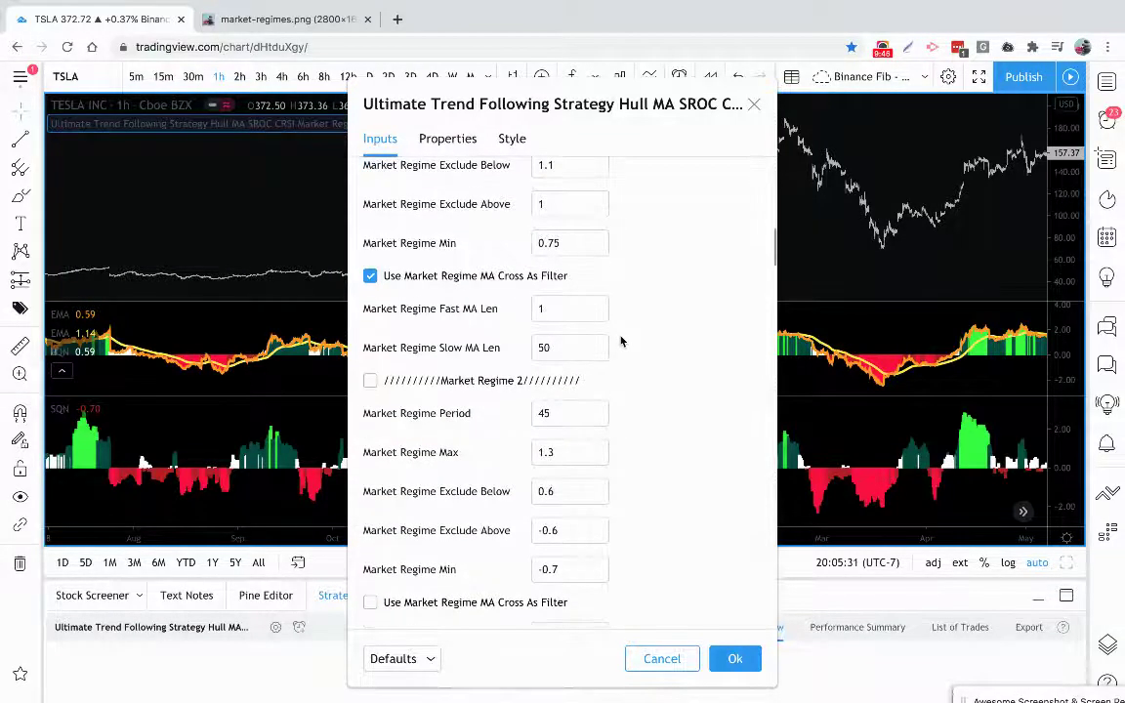
scroll(620, 340, up, 1)
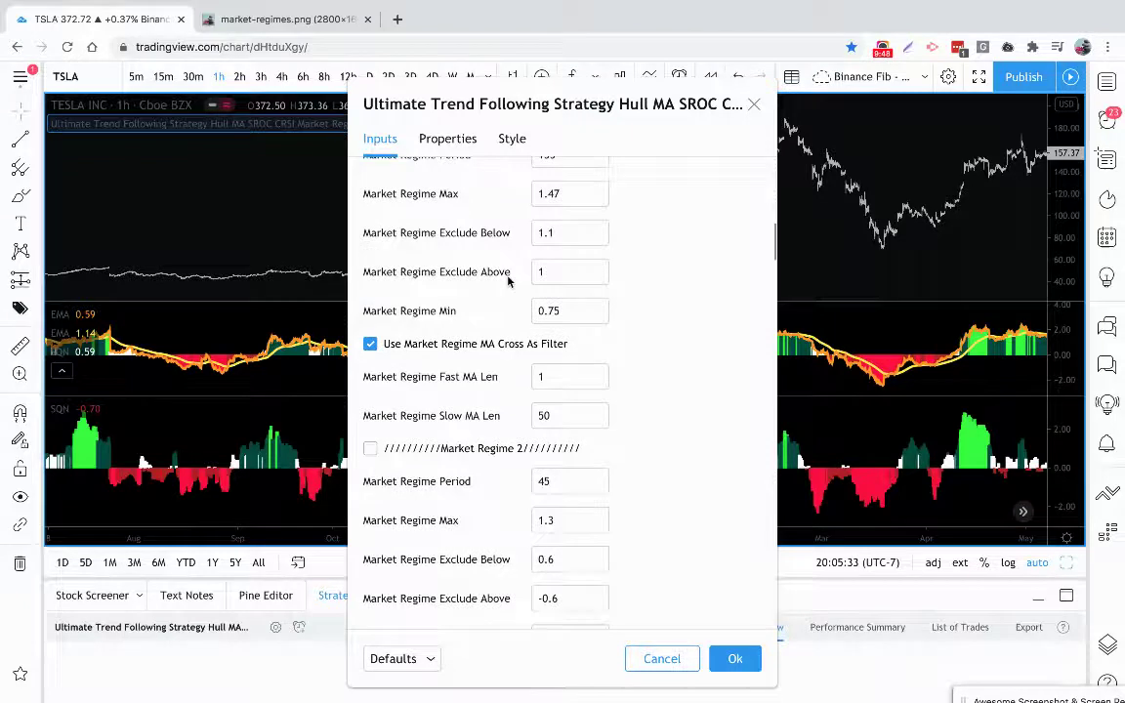
scroll(488, 264, up, 1)
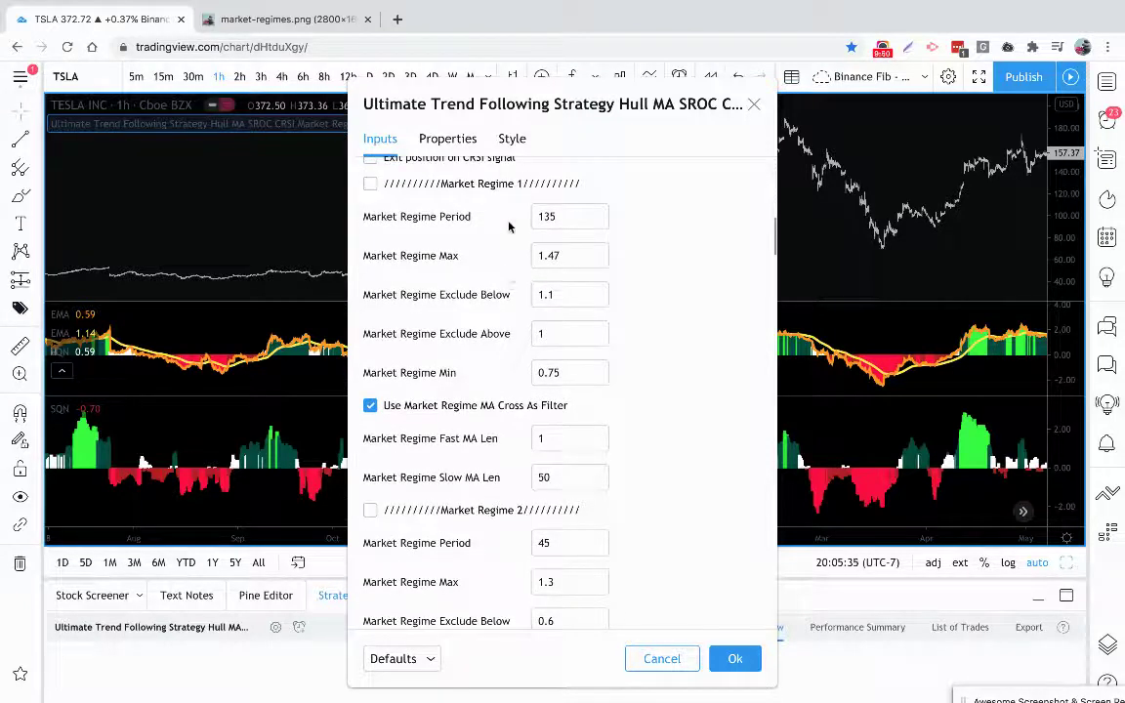
scroll(490, 266, up, 9)
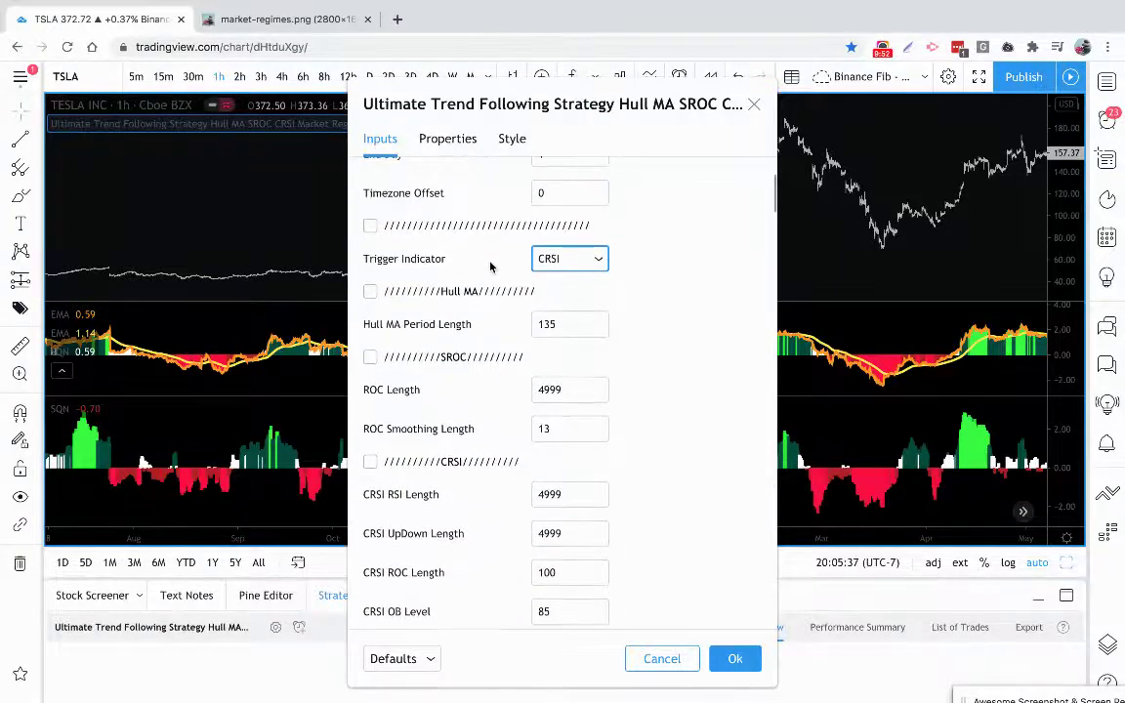
click(558, 258)
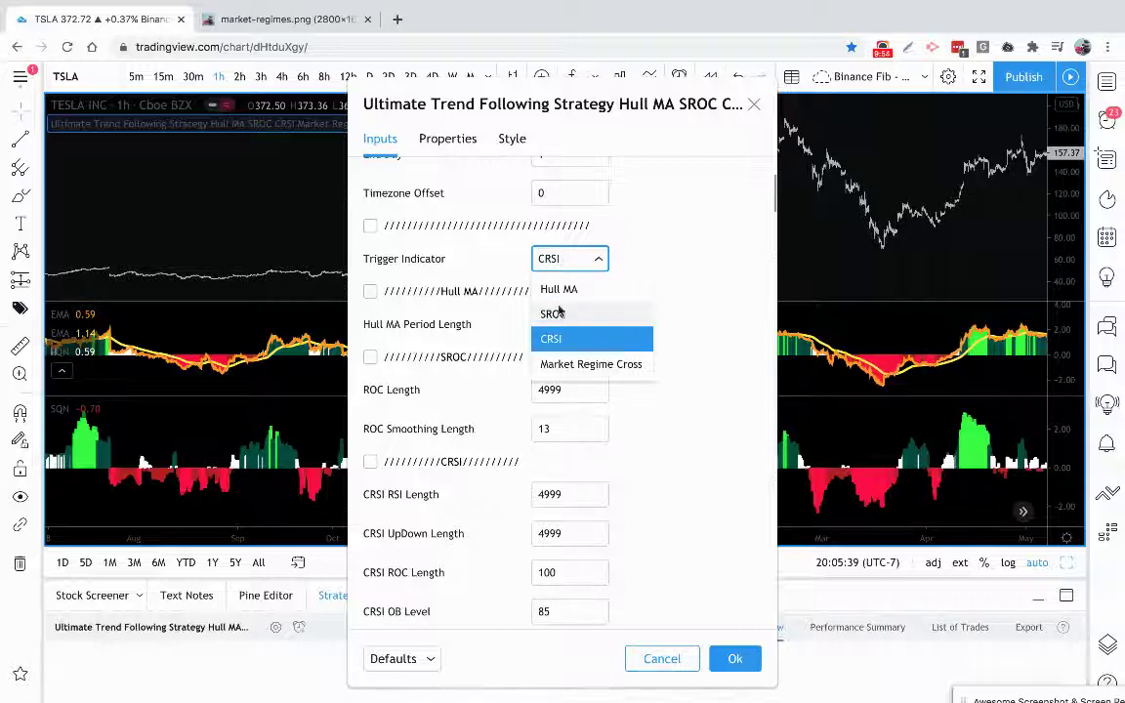
click(576, 366)
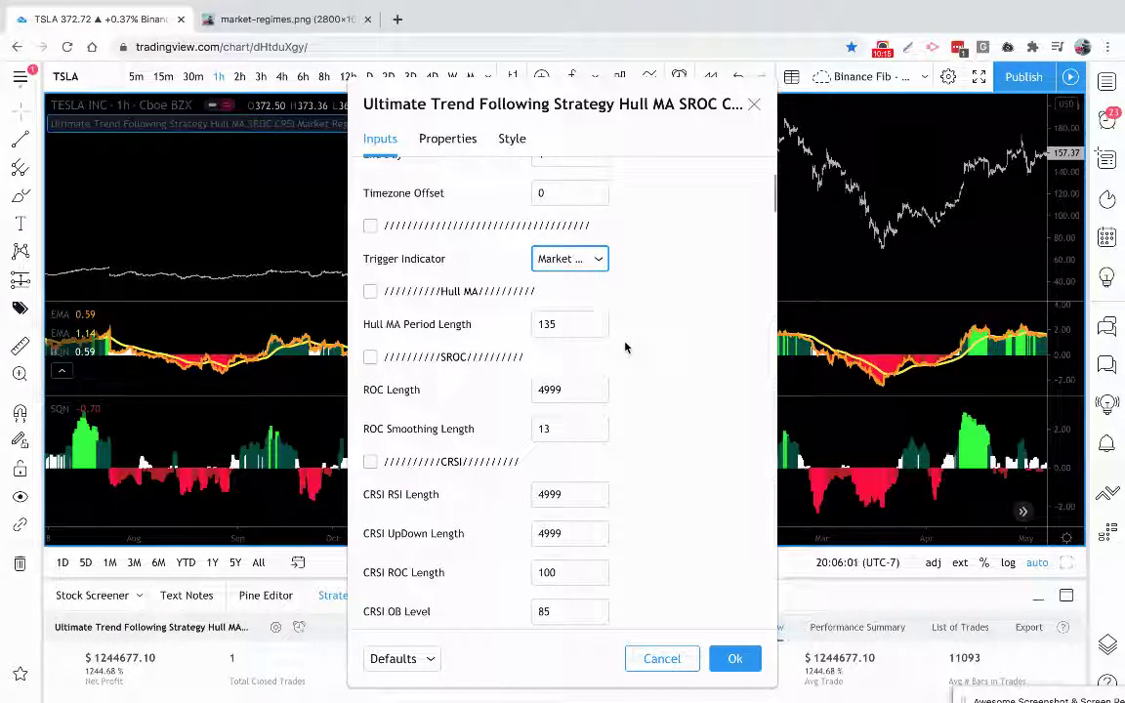
Review the Market Regime inputs: Max 1.47, Exclude Below 1.1, Exclude Above 1, Min 0.75
scroll(625, 347, down, 2)
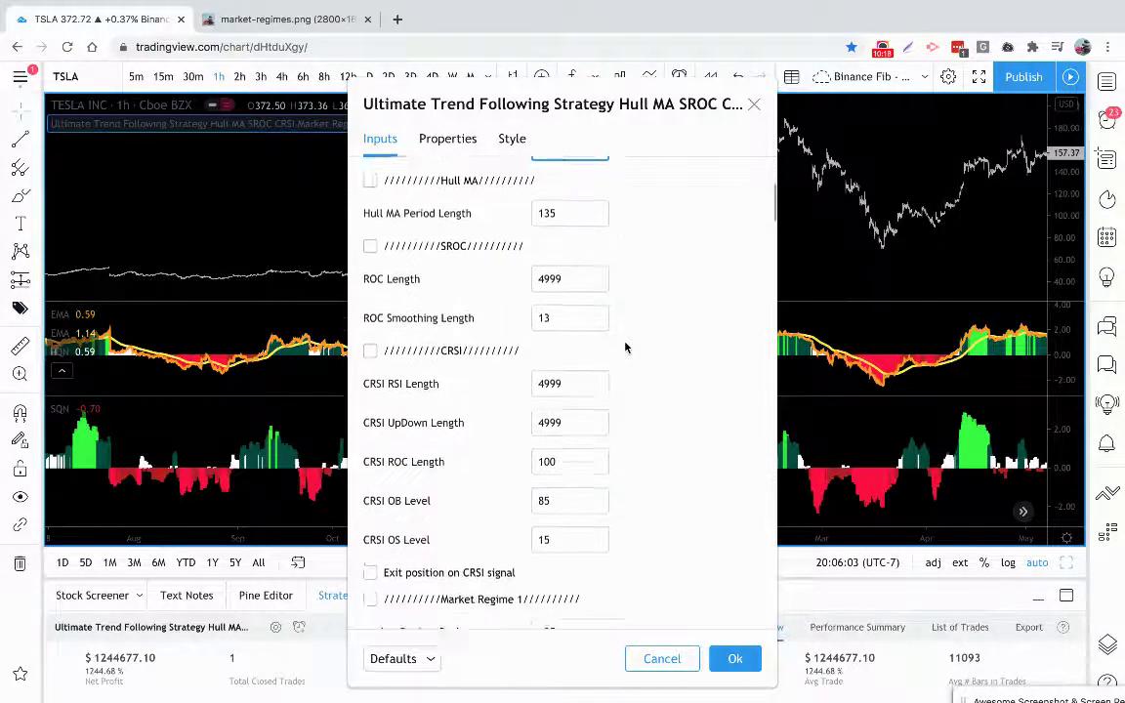
scroll(625, 347, down, 1)
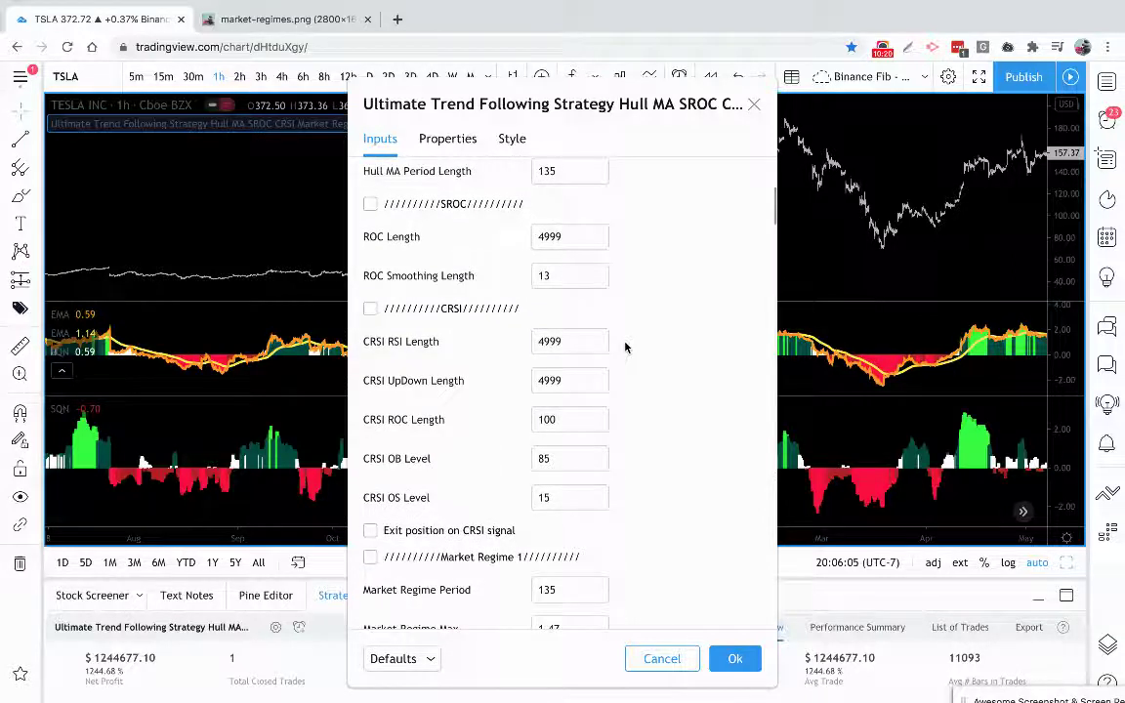
scroll(625, 347, up, 1)
scroll(625, 346, down, 5)
scroll(625, 347, down, 5)
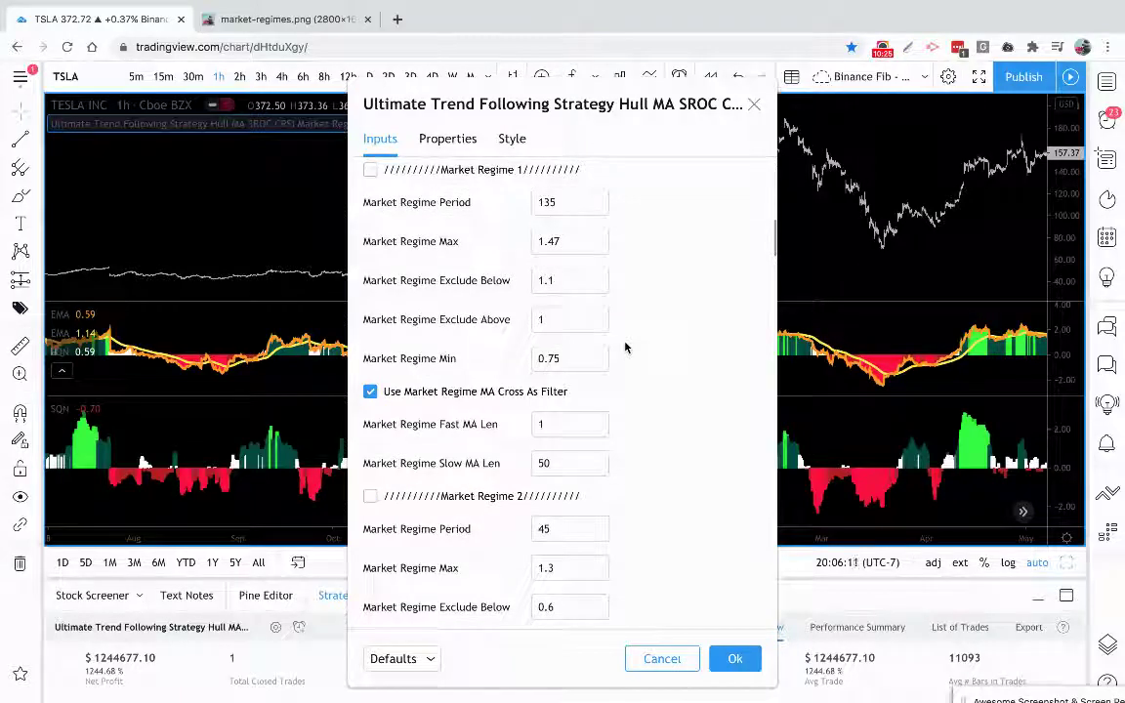
scroll(636, 371, down, 2)
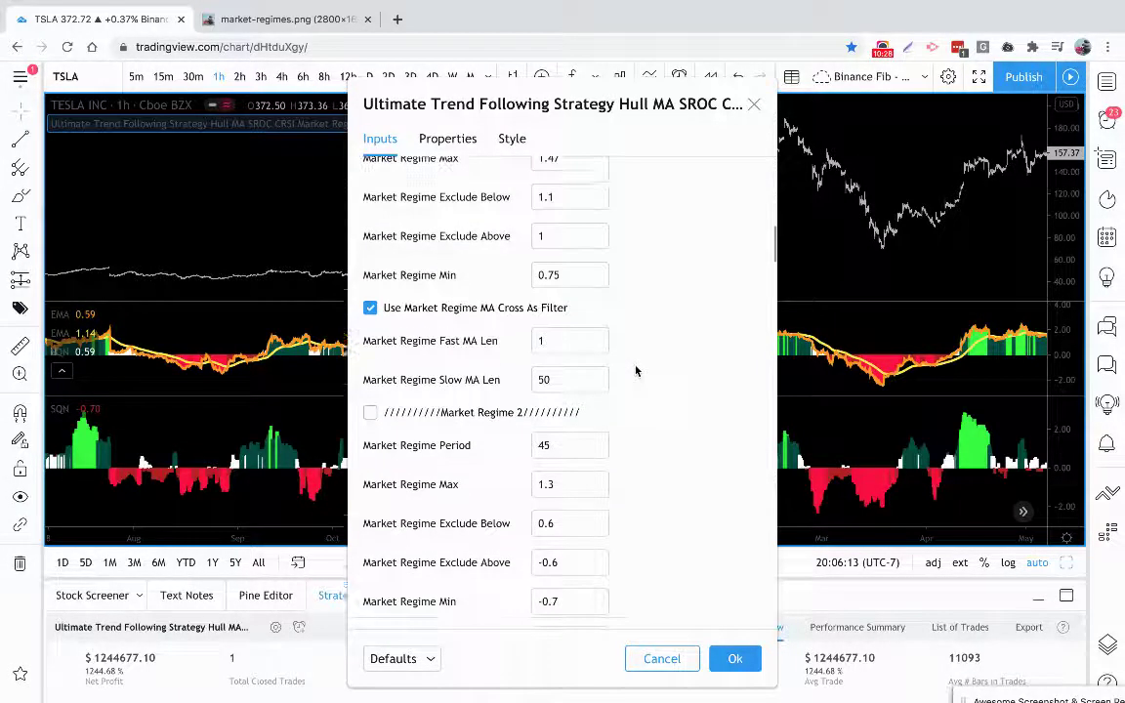